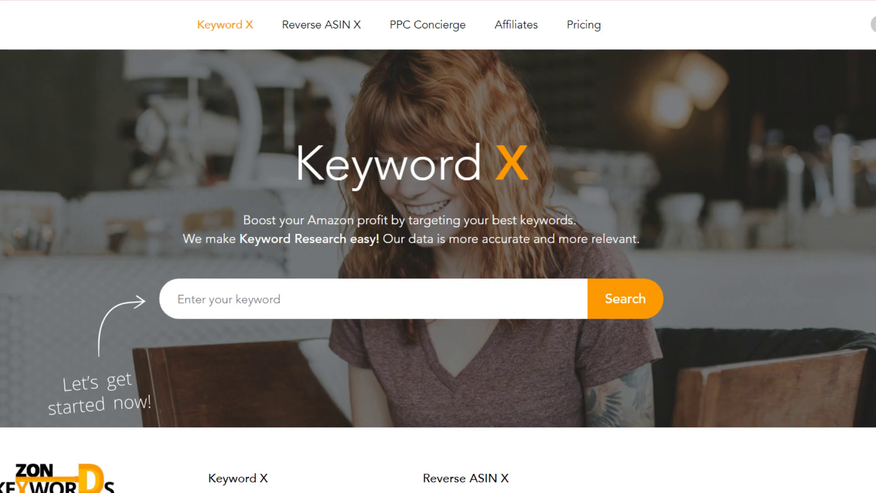
- Search Keyword X for the keyword "garlic presser"
click(415, 291)
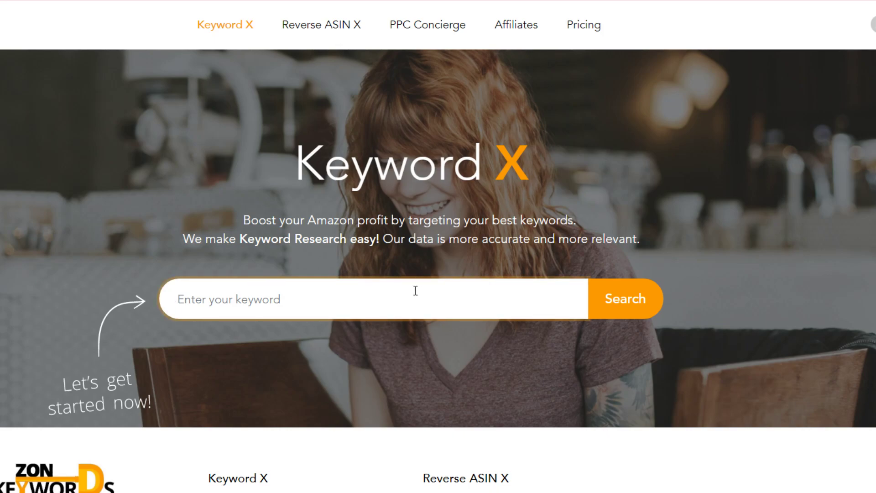
click(239, 349)
click(637, 304)
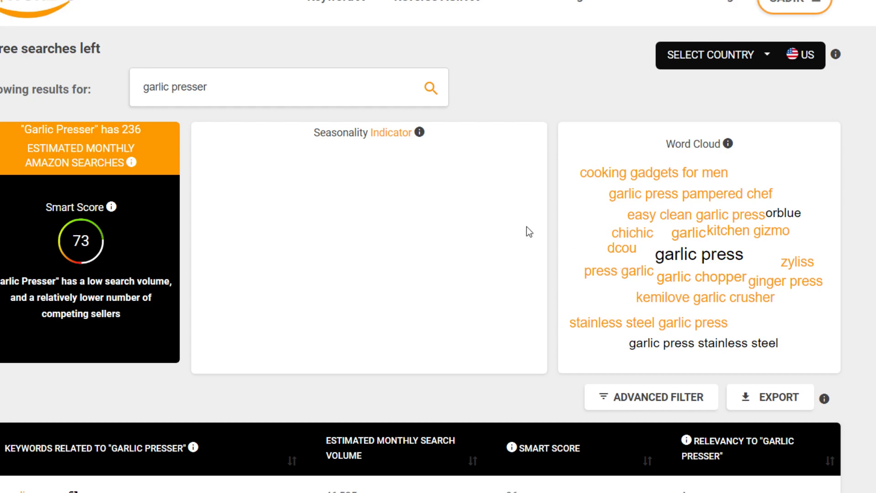
- Examine the garlic presser results: seasonality chart, word cloud, and related keywords with their search volumes, smart scores and relevancy
scroll(504, 225, down, 1)
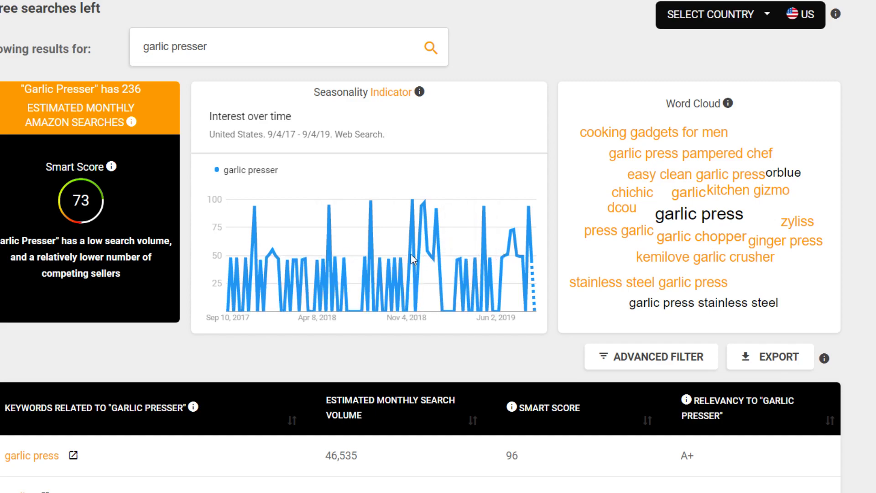
scroll(445, 224, down, 3)
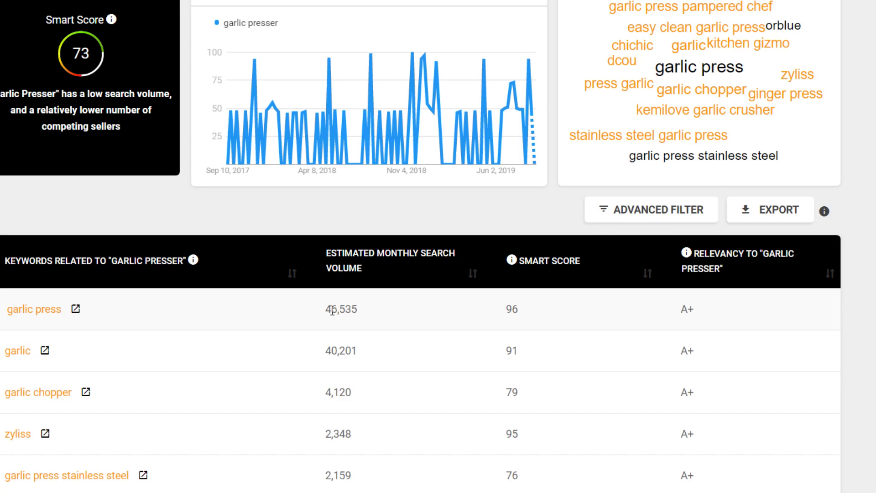
drag(332, 310, 338, 311)
scroll(336, 311, down, 15)
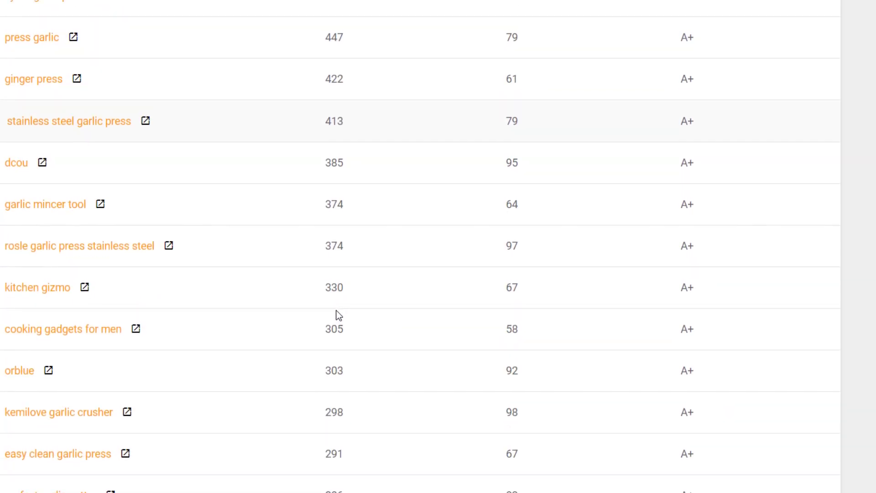
scroll(338, 315, up, 15)
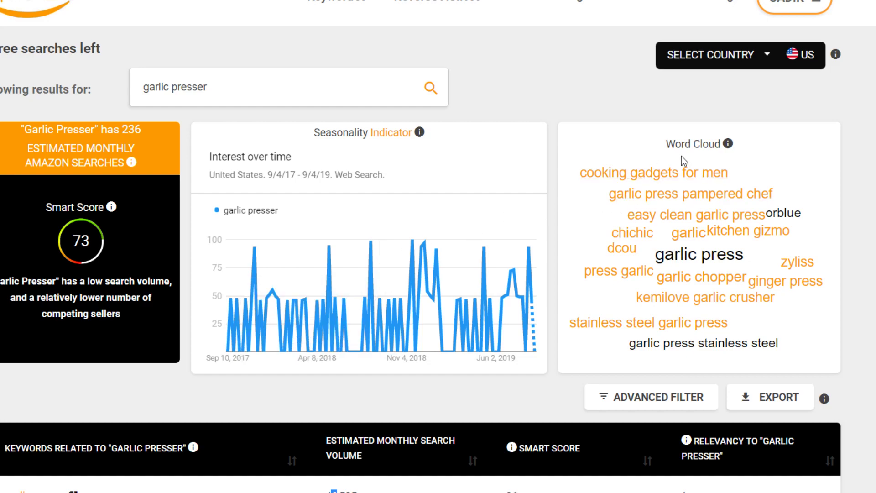
scroll(662, 217, down, 2)
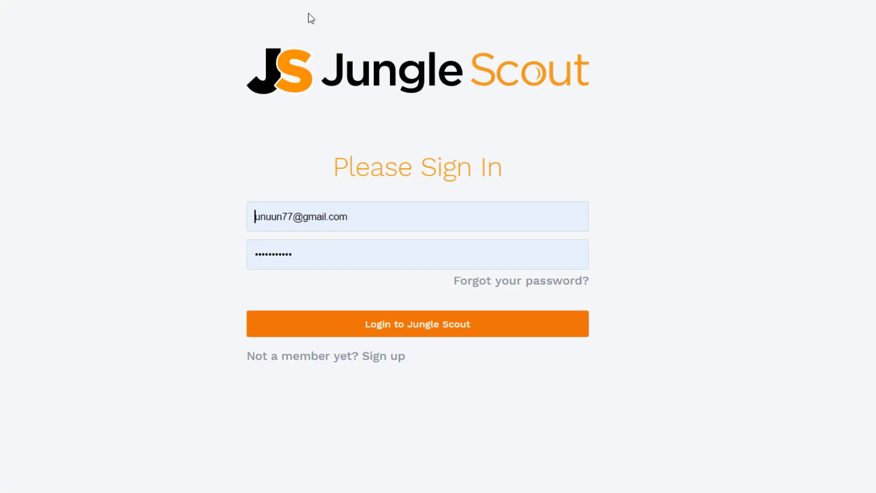
- Switch to Amazon's "garlic press" search results and compare the listings' sales ranks, prices, reviews and seller details
click(333, 332)
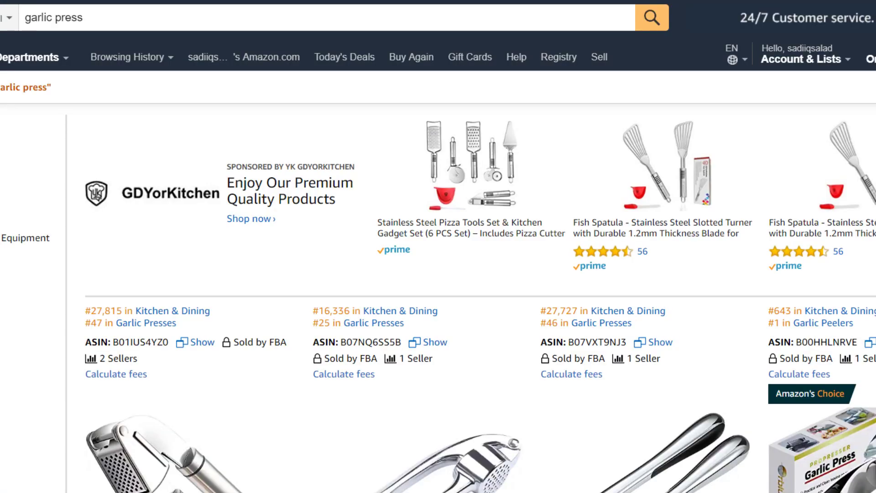
scroll(323, 168, down, 6)
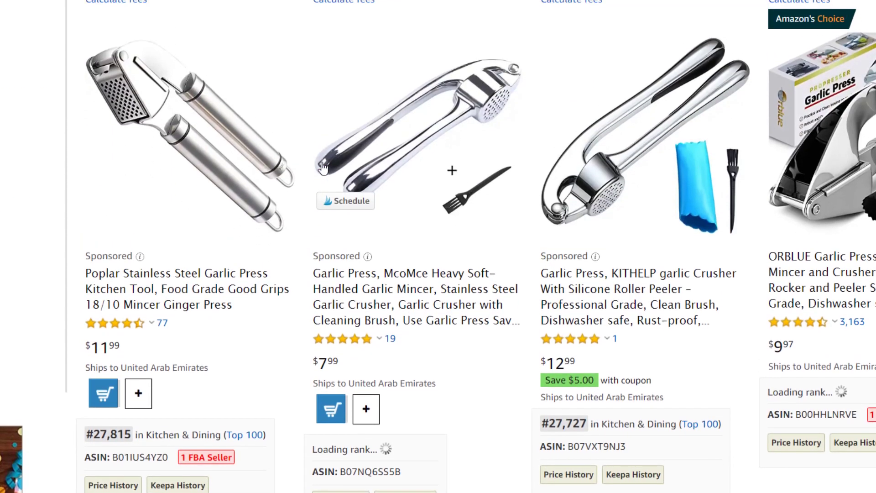
mouse_move(258, 178)
scroll(280, 195, up, 3)
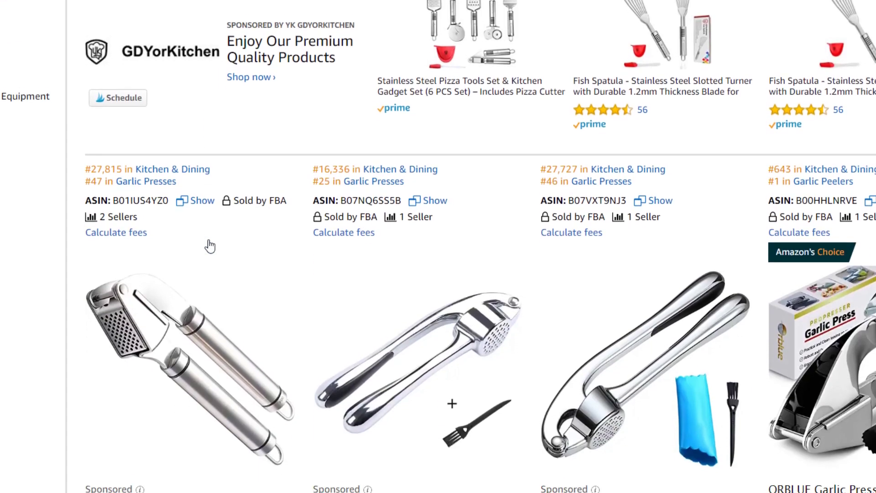
scroll(205, 197, down, 4)
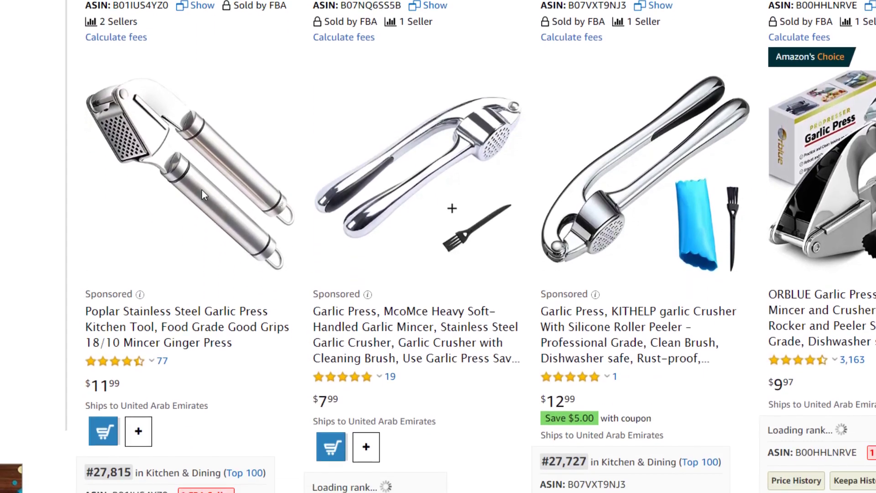
mouse_move(843, 224)
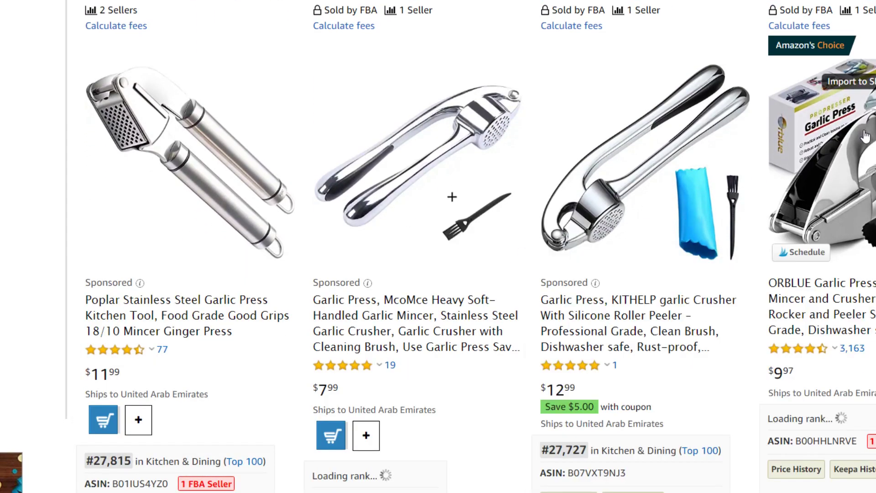
scroll(845, 226, up, 2)
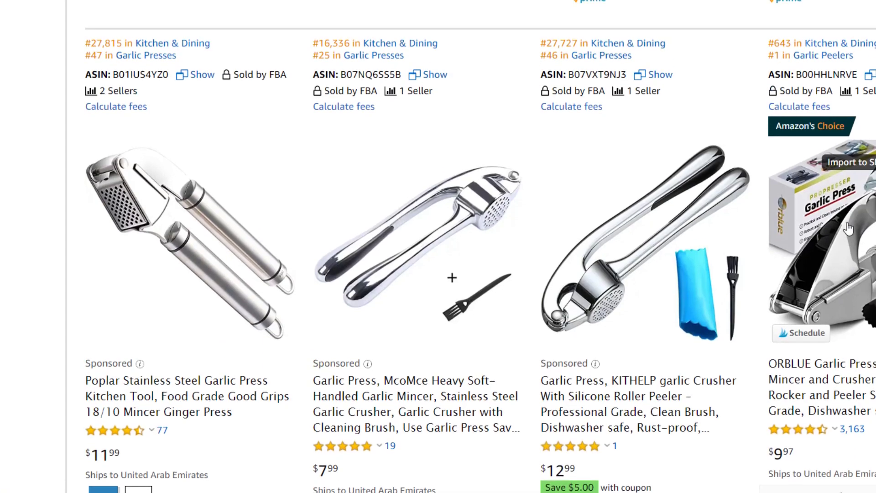
scroll(849, 228, down, 2)
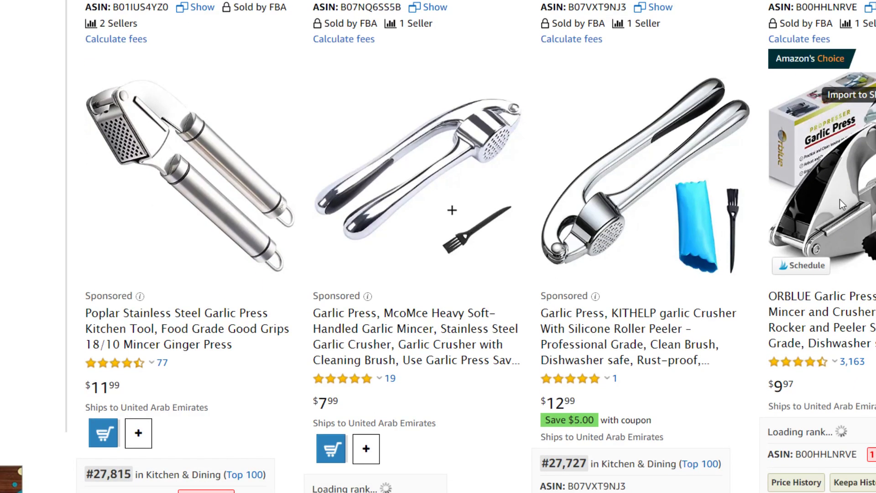
scroll(842, 212, down, 6)
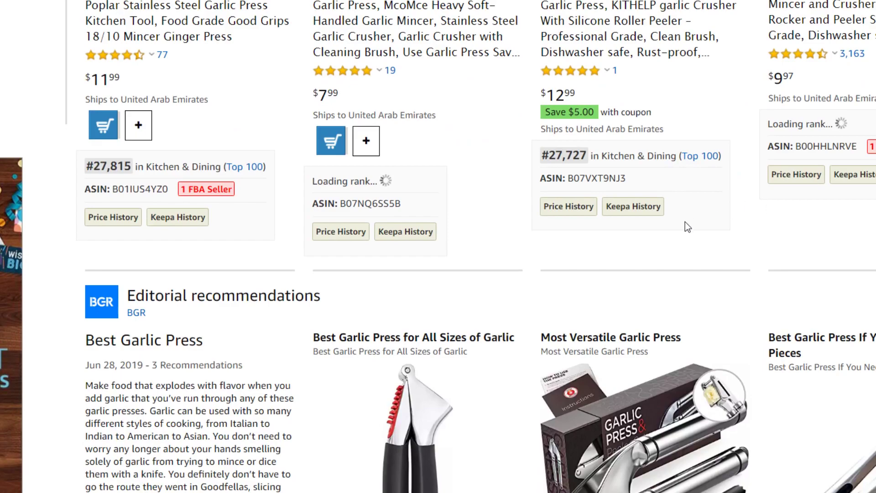
scroll(686, 223, down, 5)
scroll(681, 103, up, 4)
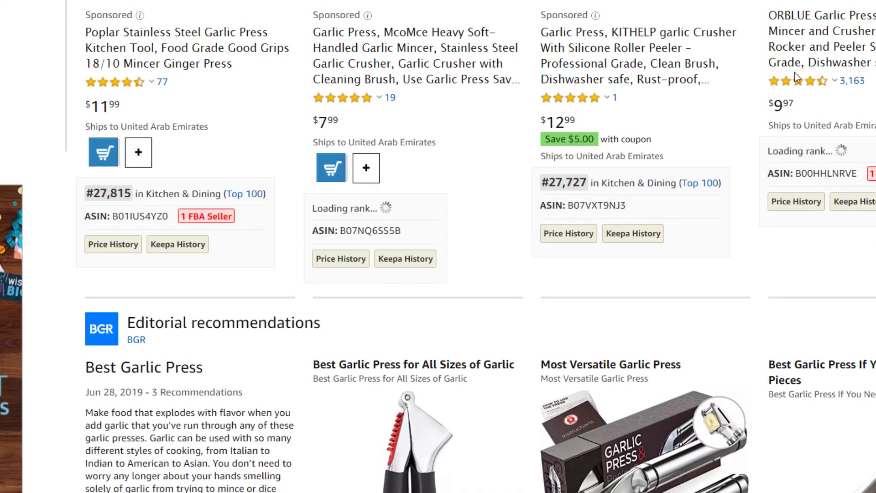
scroll(795, 74, up, 5)
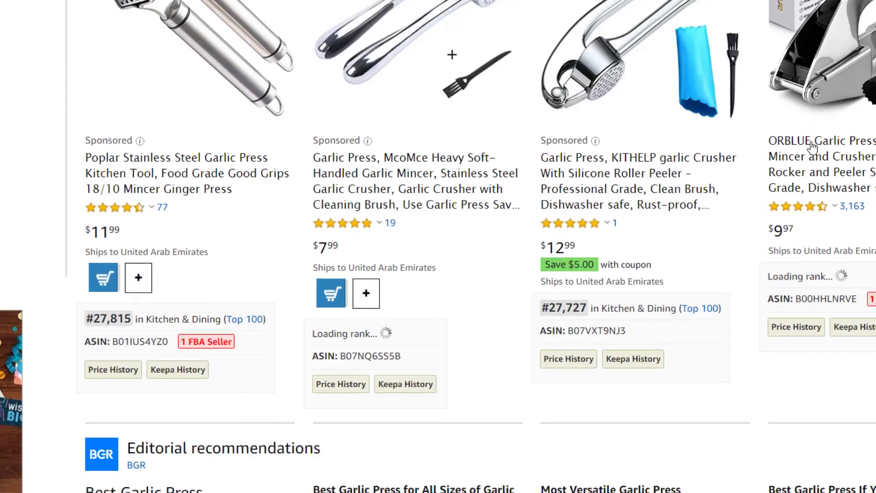
- Copy the ASIN B00HHLNRVE of the ORBLUE garlic press from its Amazon listing
drag(806, 293, 857, 296)
key(ctrl+c)
triple_click(808, 290)
click(799, 290)
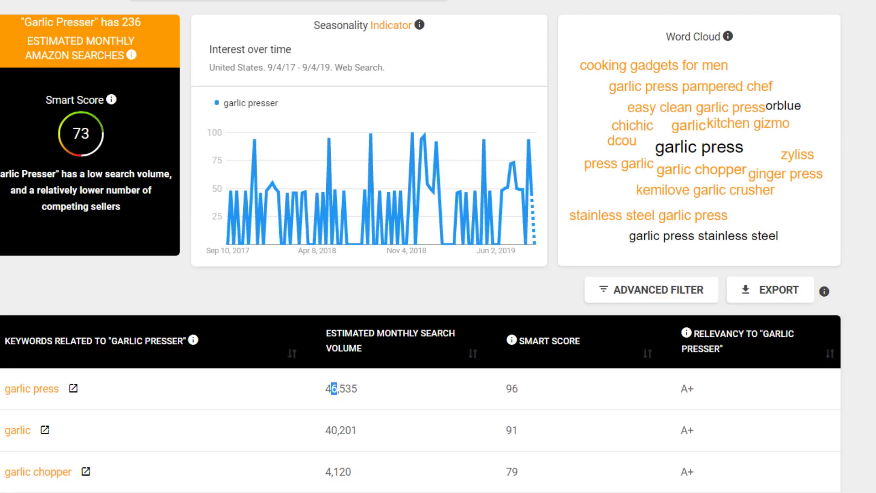
- Switch back to Zon Keywords, open Reverse ASIN X and enter B00HHLNRVE as the product ASIN
scroll(391, 74, up, 3)
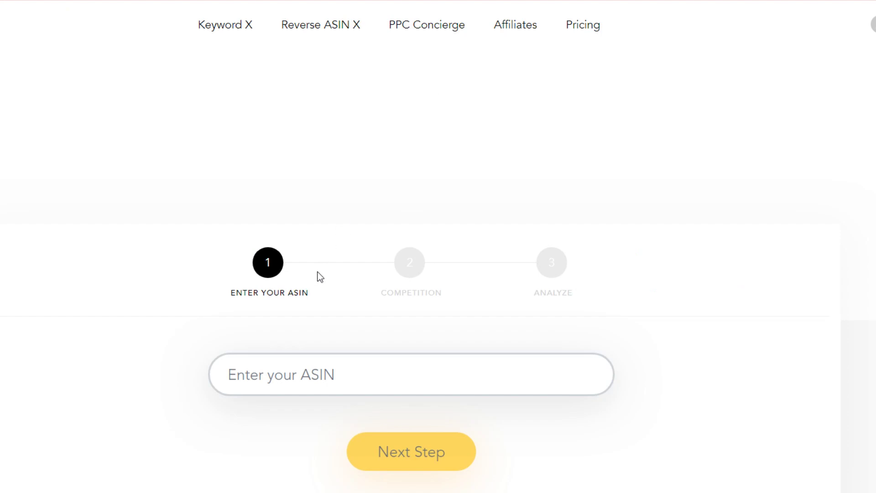
click(306, 373)
key(ctrl+v)
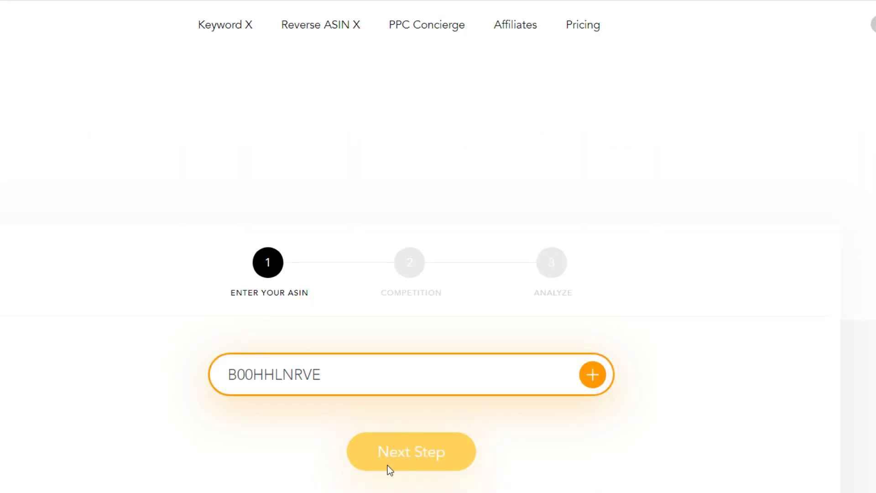
click(591, 377)
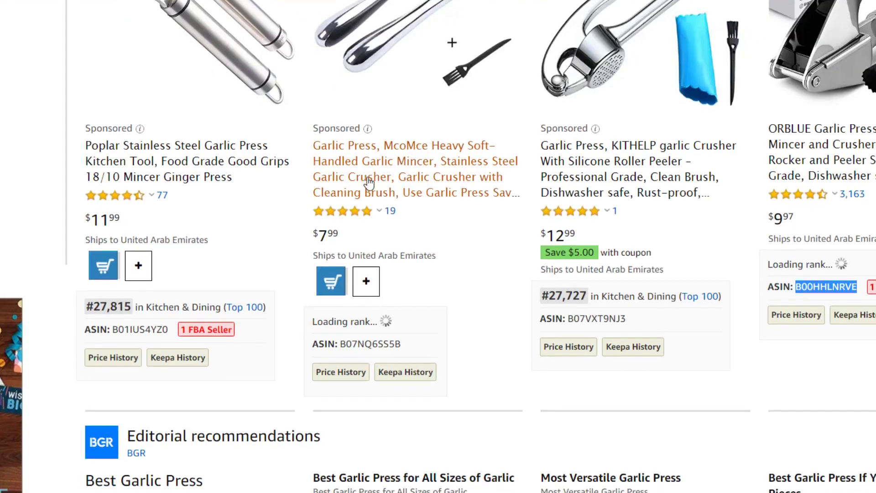
- Find the Alpha Grillers garlic press in Amazon's editorial recommendations and copy its ASIN, B00HEZ888K
scroll(368, 183, down, 10)
scroll(368, 182, up, 5)
scroll(368, 183, up, 10)
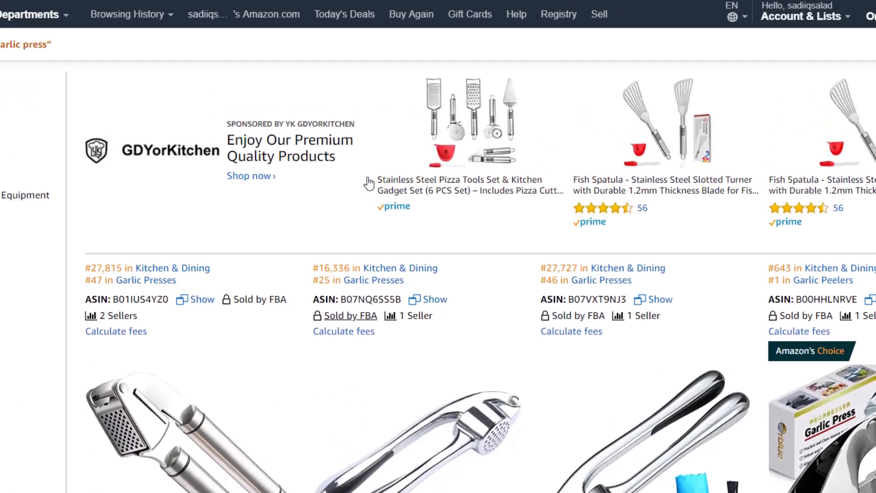
scroll(369, 182, down, 15)
scroll(368, 183, up, 6)
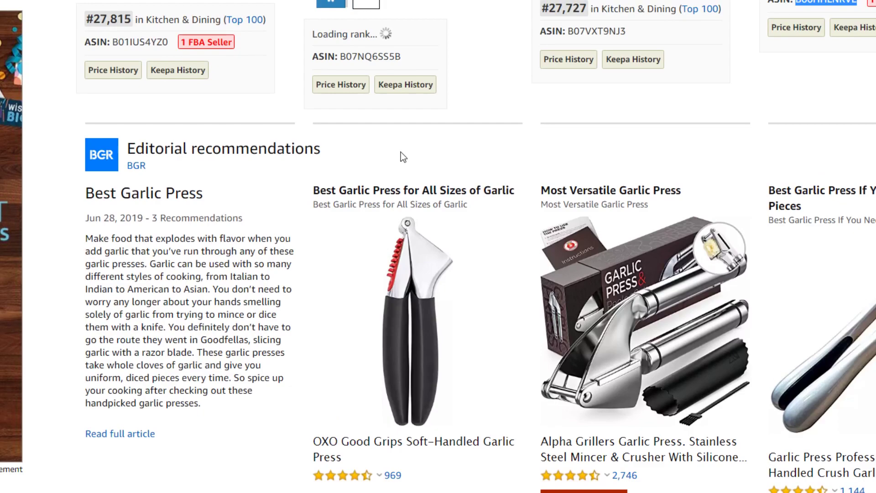
scroll(401, 152, down, 1)
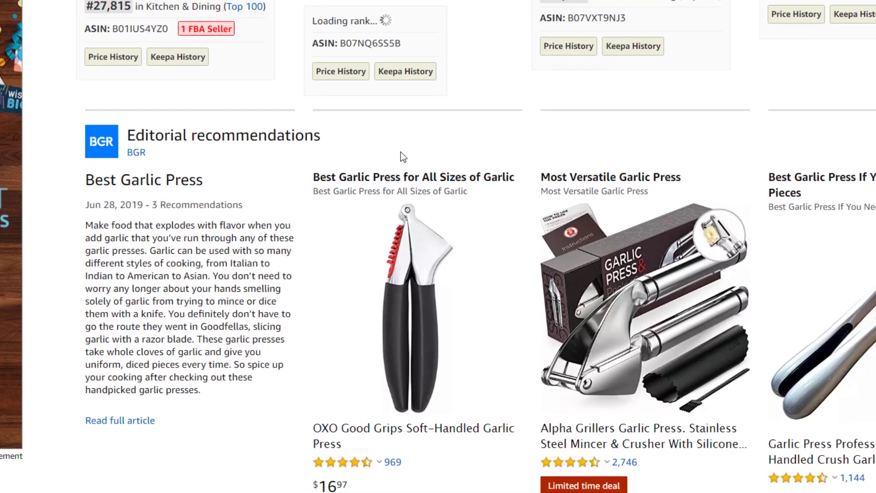
scroll(401, 152, down, 7)
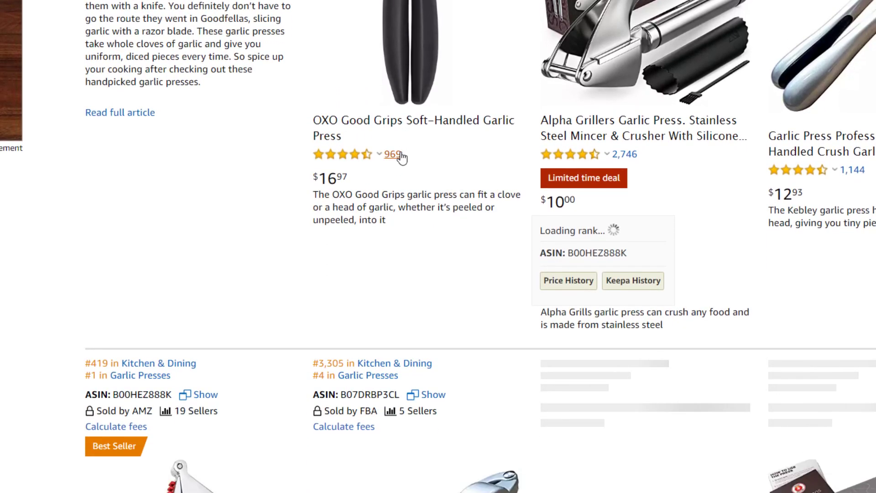
scroll(492, 209, up, 3)
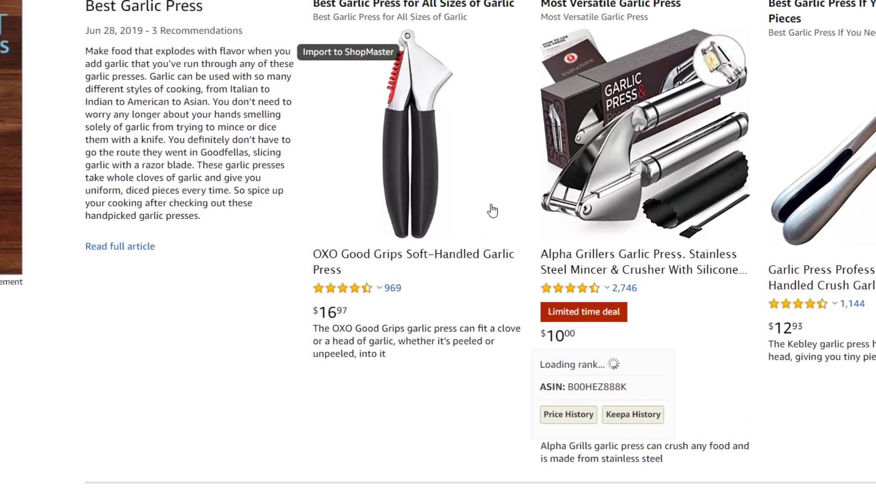
double_click(582, 388)
key(ctrl+c)
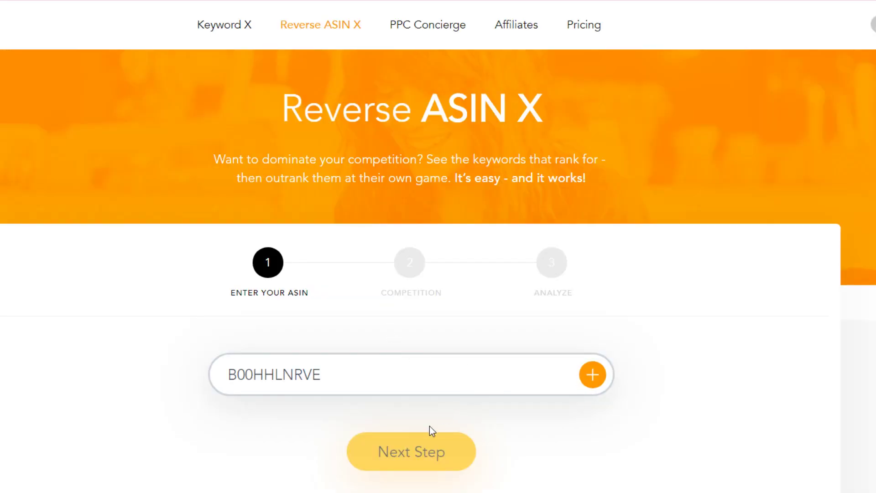
- Return to Reverse ASIN X and add the entered ASIN B00HHLNRVE as the product to analyze
scroll(422, 375, down, 3)
click(458, 271)
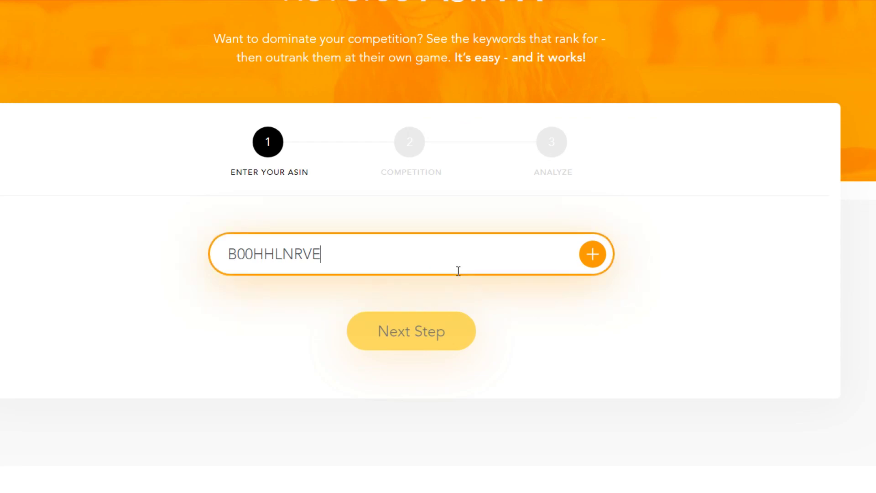
click(593, 255)
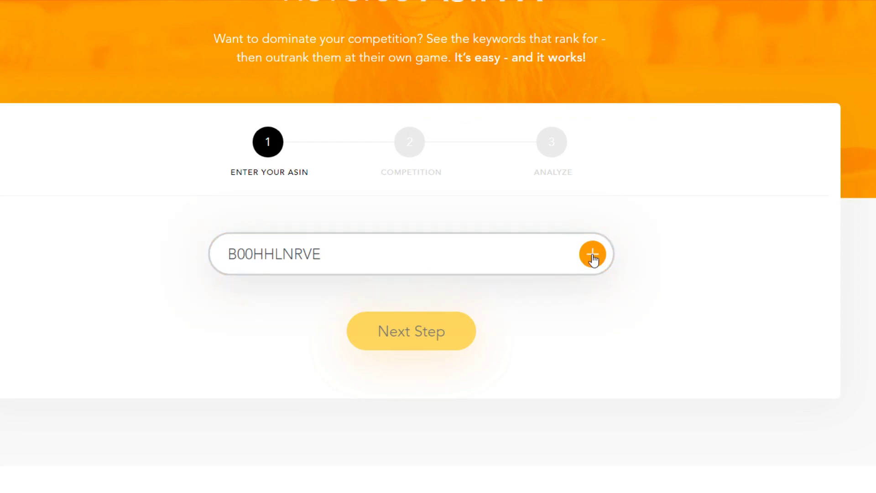
scroll(564, 258, down, 3)
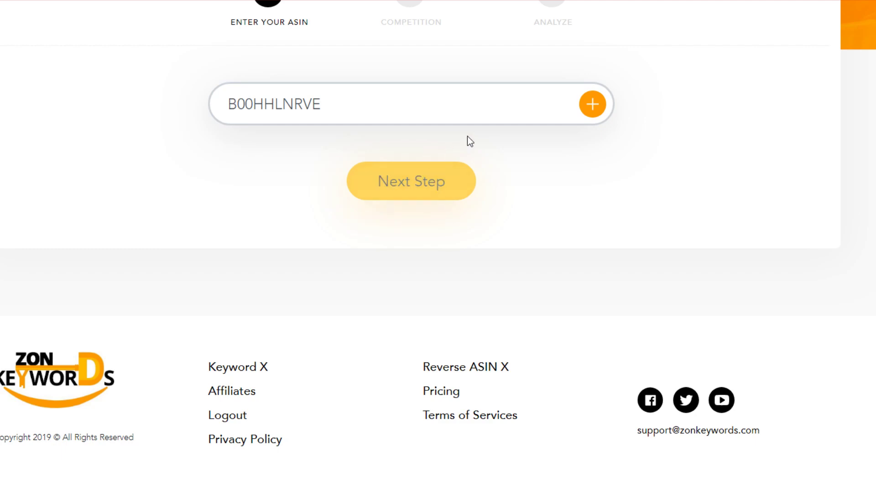
click(586, 109)
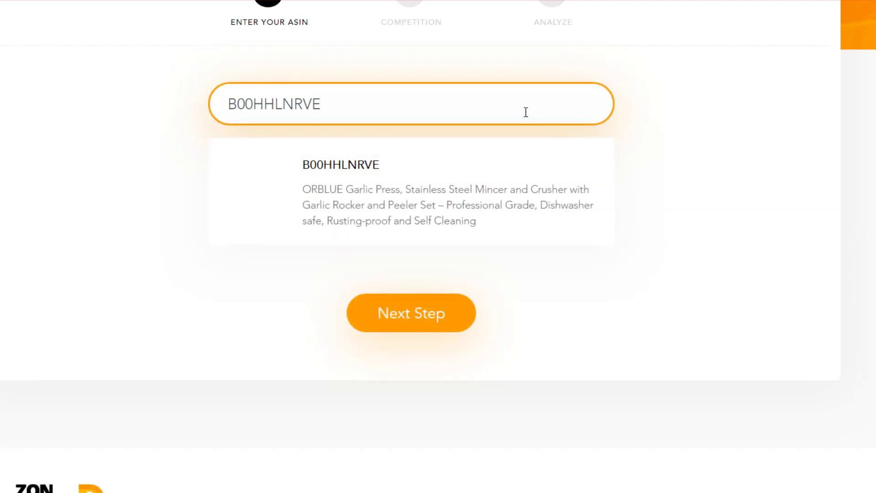
- Replace the text in the product ASIN field with B00HEZ888K and proceed to the Competition stage
double_click(425, 120)
key(ctrl+v)
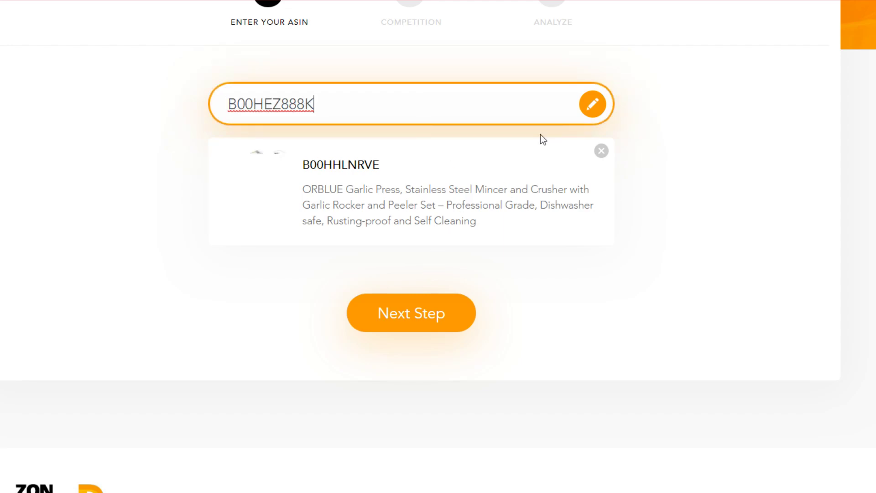
click(417, 314)
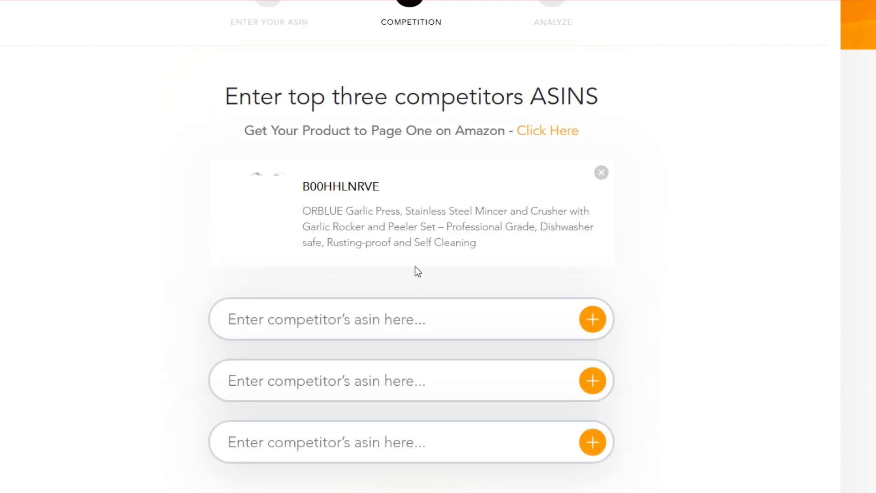
- Enter B00HEZ888K as the first competitor's ASIN and submit it
scroll(417, 271, down, 1)
click(361, 288)
key(ctrl+v)
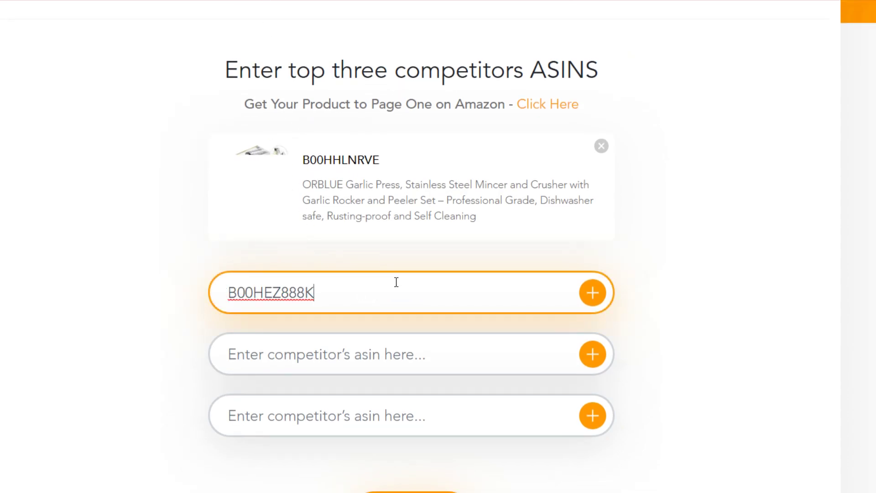
click(592, 297)
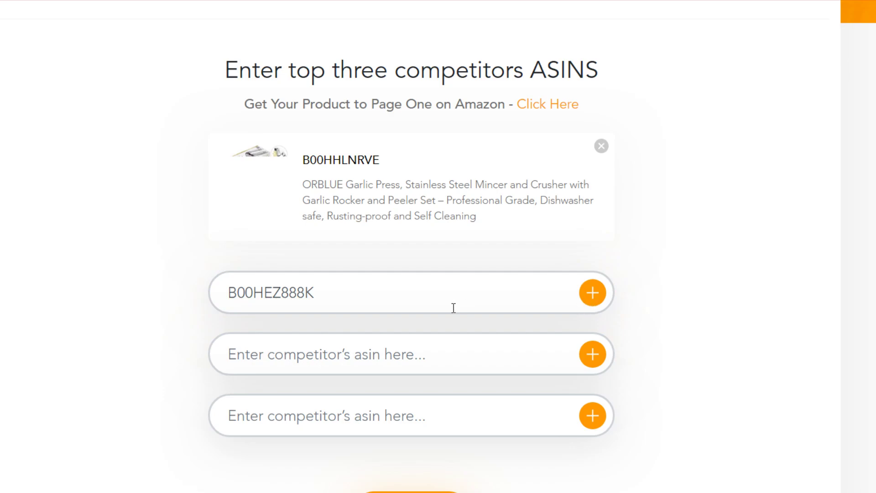
- Run the Reverse ASIN X analysis with B00HEZ888K as the only competitor, leaving the other competitor fields empty
scroll(453, 307, down, 1)
scroll(502, 360, down, 3)
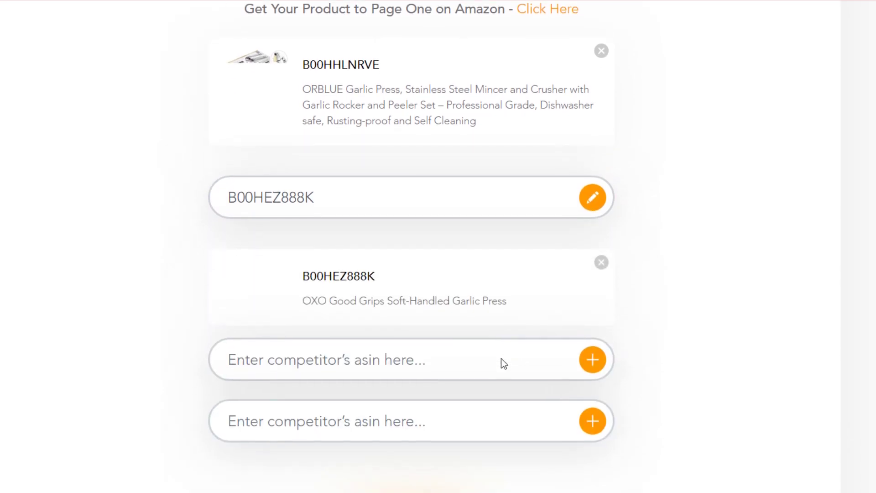
click(442, 380)
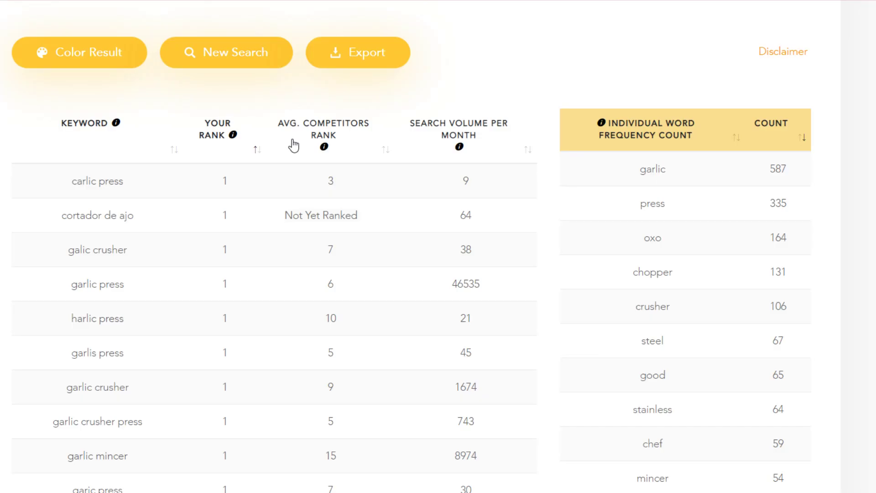
- Examine the analysis results, comparing each keyword's own rank, average competitors' rank and monthly search volume alongside the word frequency counts
scroll(293, 147, up, 1)
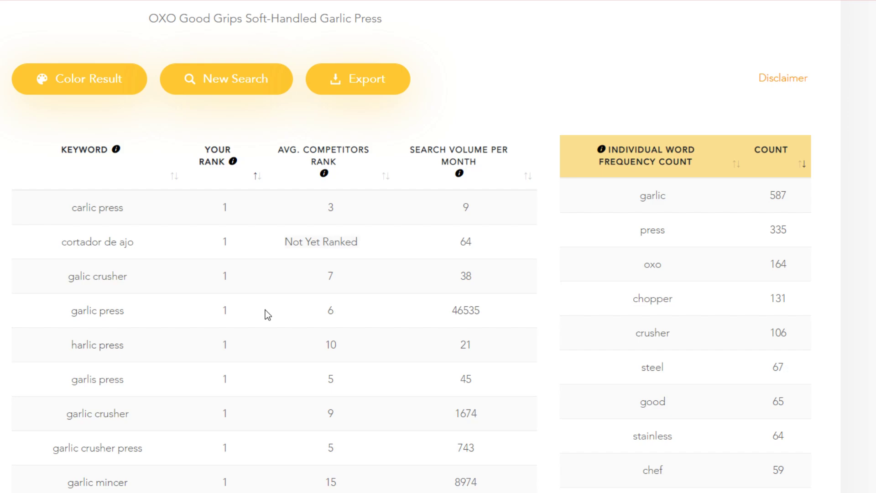
scroll(268, 315, up, 5)
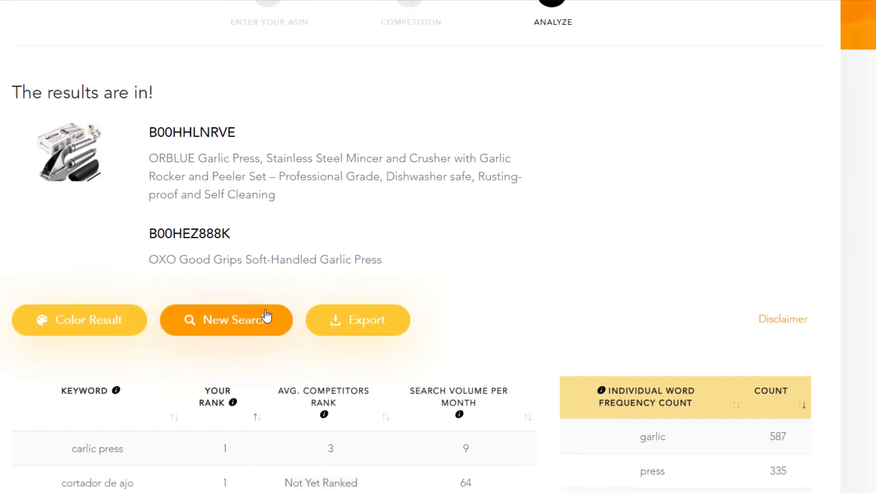
scroll(266, 314, down, 10)
scroll(268, 315, down, 5)
scroll(268, 315, up, 9)
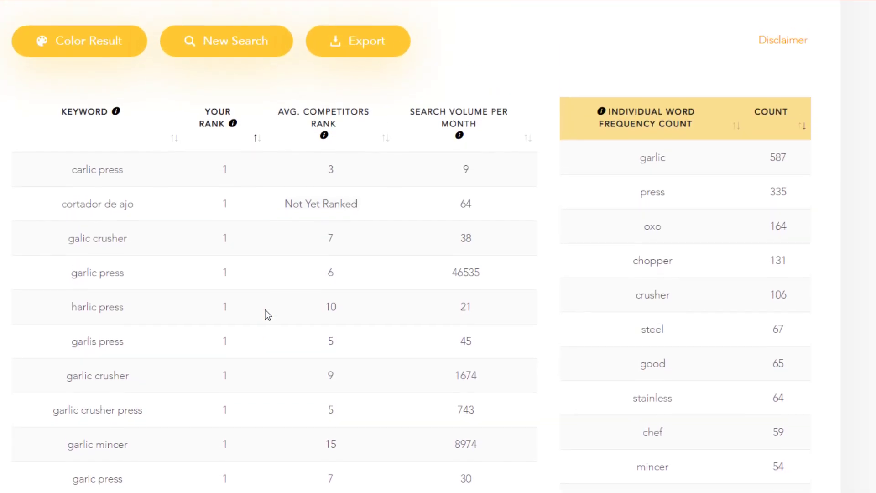
scroll(350, 268, up, 2)
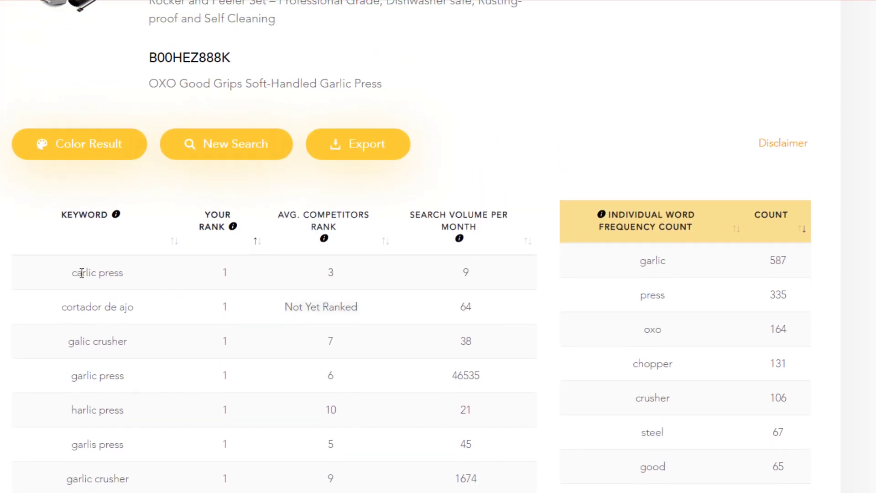
scroll(81, 273, down, 4)
scroll(92, 146, up, 2)
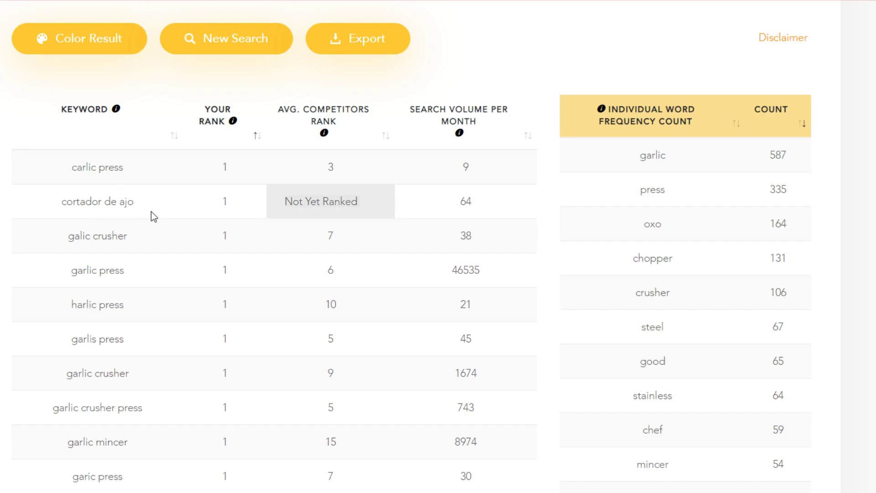
scroll(169, 229, down, 6)
scroll(141, 265, up, 9)
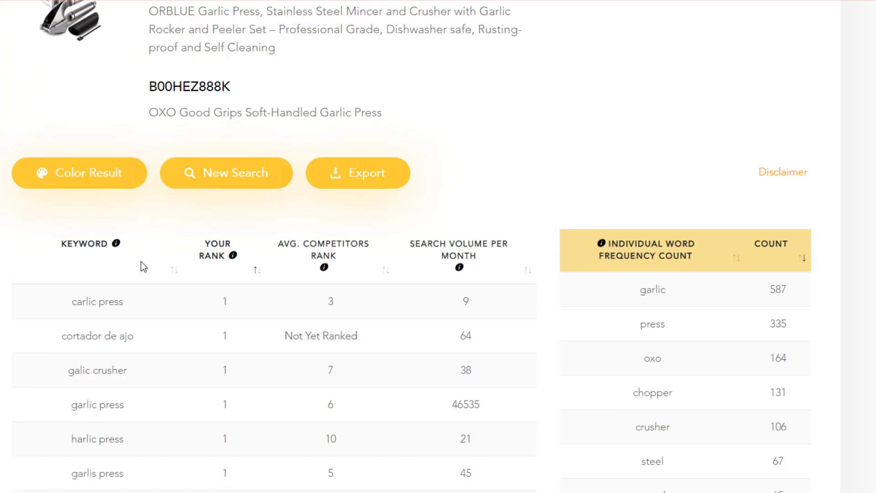
scroll(141, 262, down, 1)
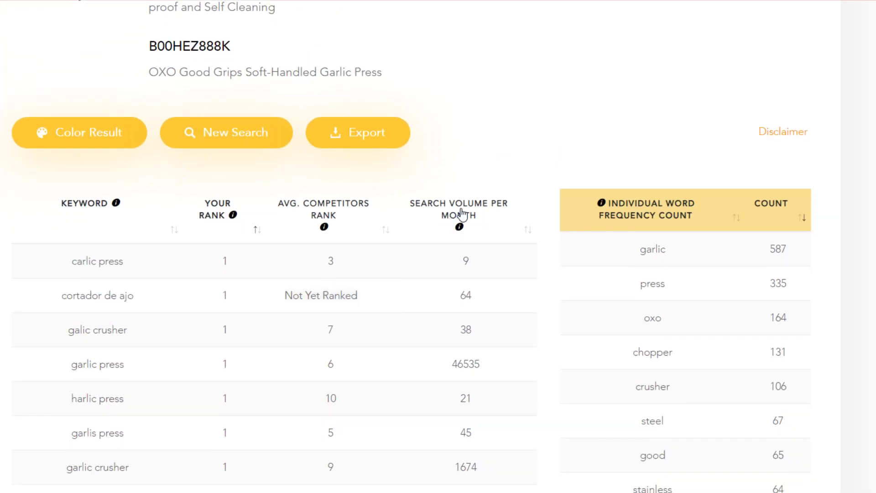
scroll(477, 221, down, 3)
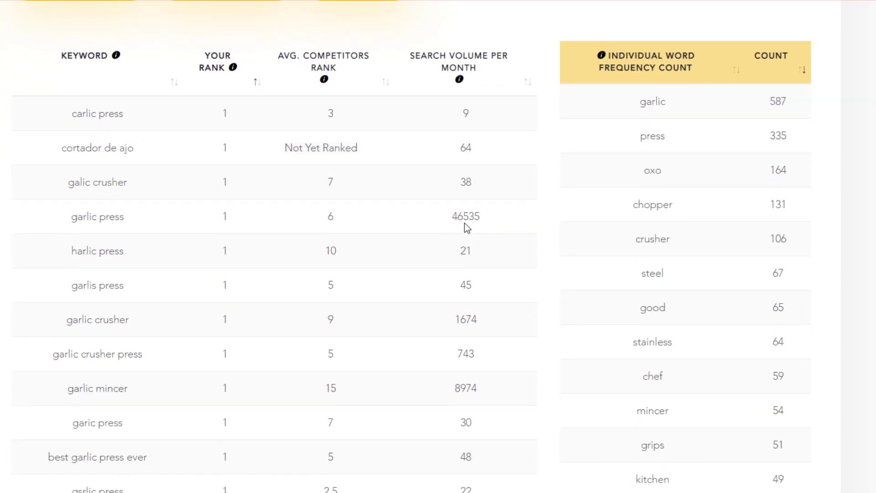
- Compare the monthly search volumes for "garlic press", "carlic press" and "cortador de ajo", and highlight the keyword "carlic press"
double_click(464, 222)
click(470, 113)
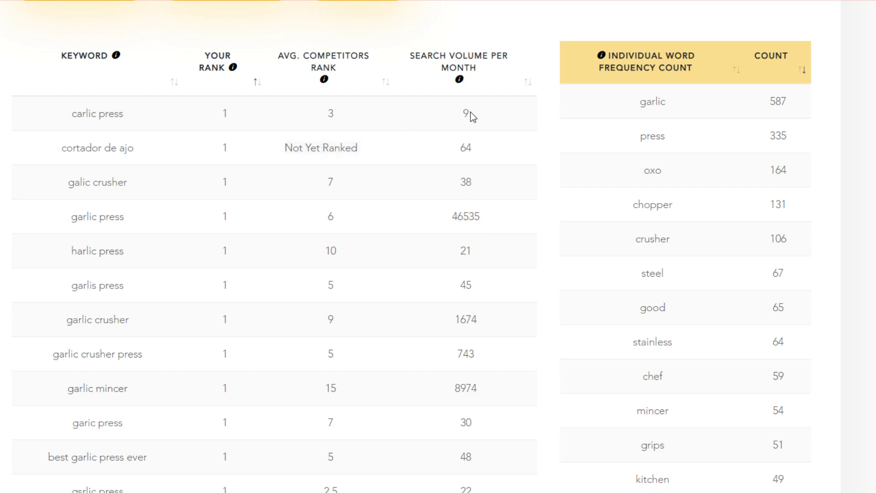
double_click(469, 148)
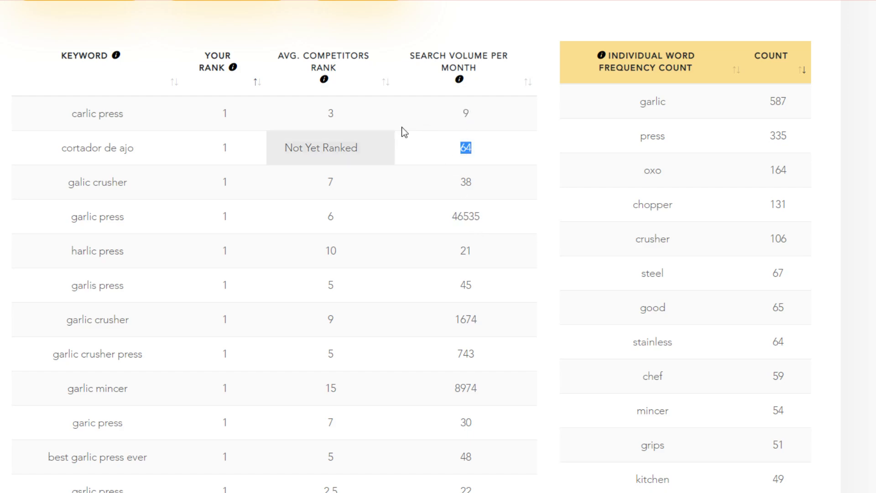
triple_click(75, 114)
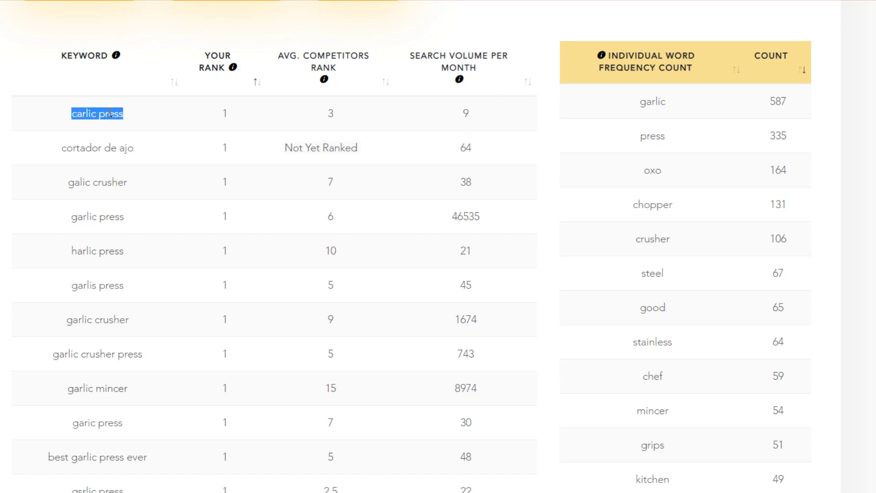
triple_click(73, 123)
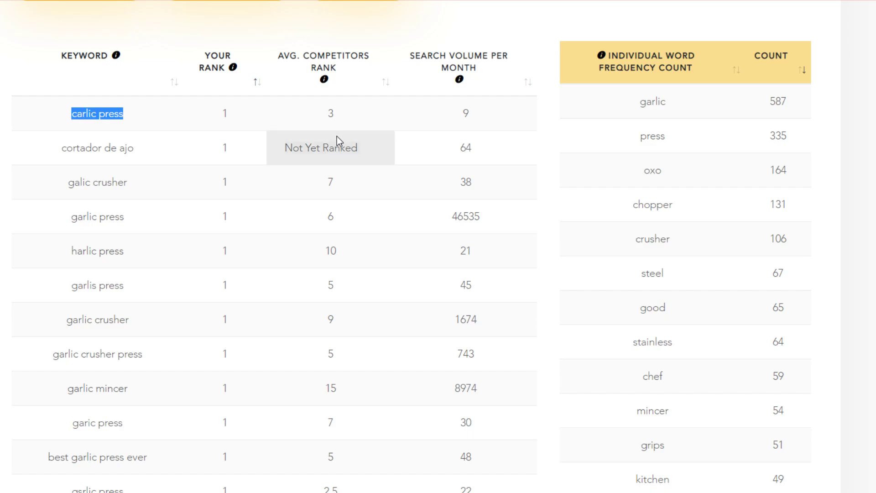
- Review the remaining ranked keywords further down the results table, then return to the start of the results page
scroll(376, 205, down, 6)
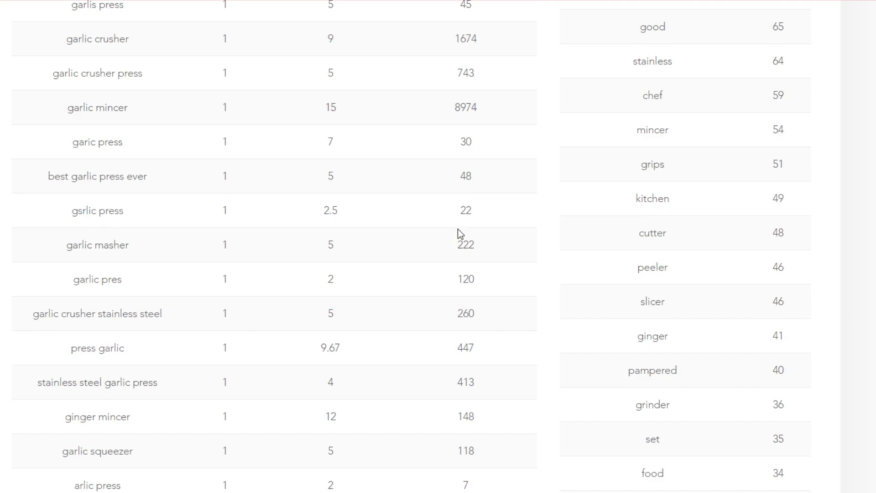
scroll(465, 276, down, 5)
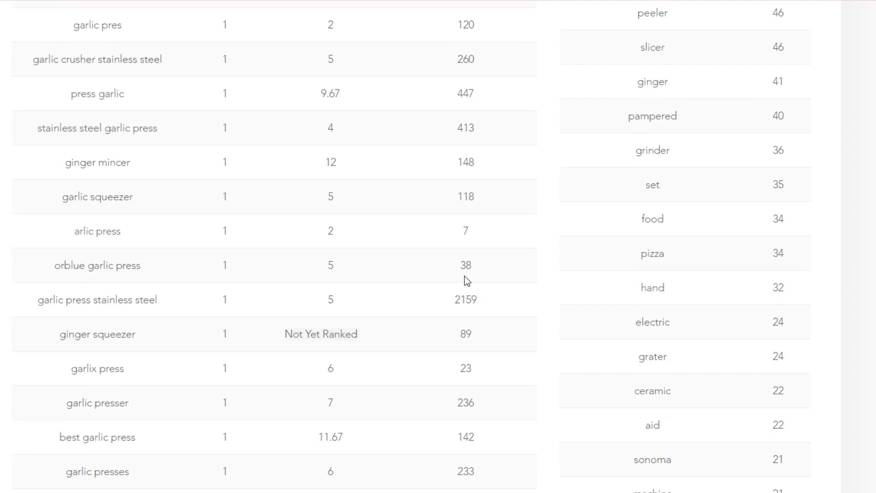
scroll(465, 276, down, 3)
scroll(465, 276, down, 15)
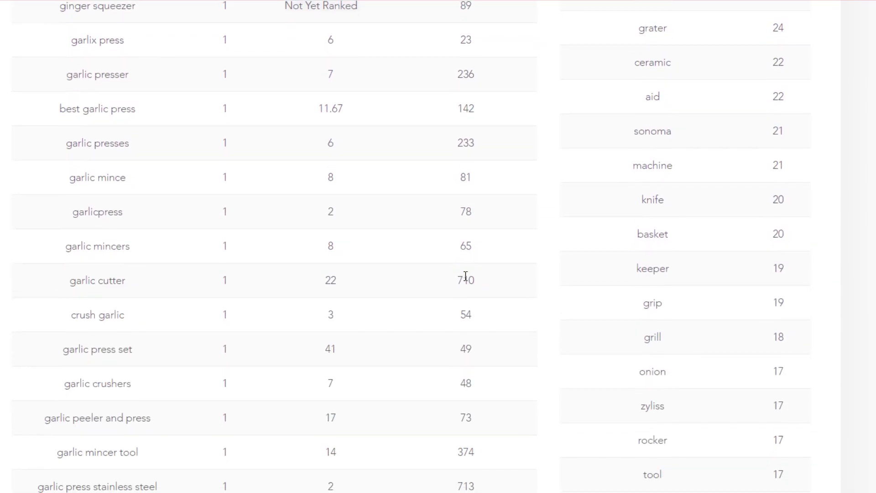
scroll(465, 276, down, 2)
key(Home)
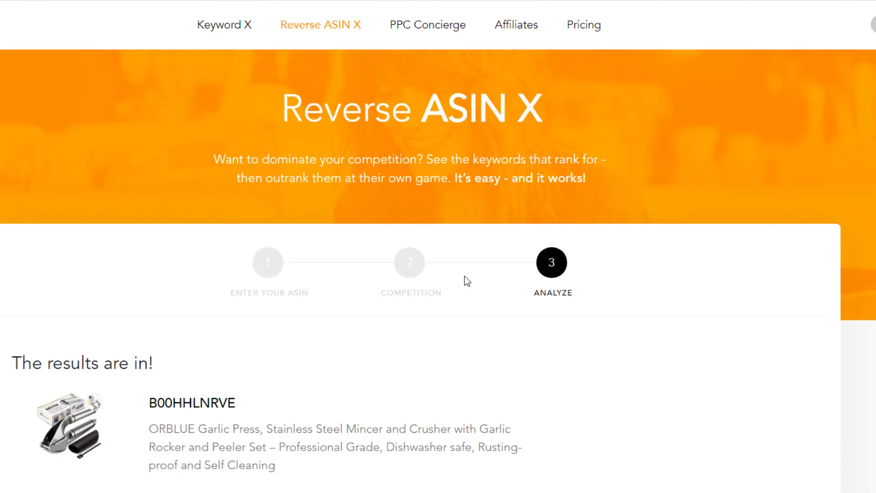
scroll(465, 276, down, 4)
scroll(466, 276, up, 4)
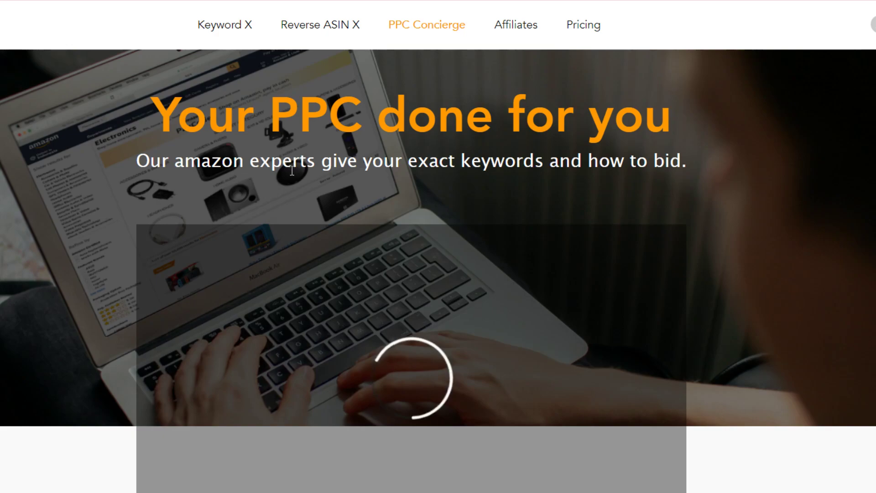
- Pause the PPC Concierge video and review the page's per-ASIN keyword offer and customer testimonials
scroll(292, 170, down, 10)
scroll(293, 176, up, 1)
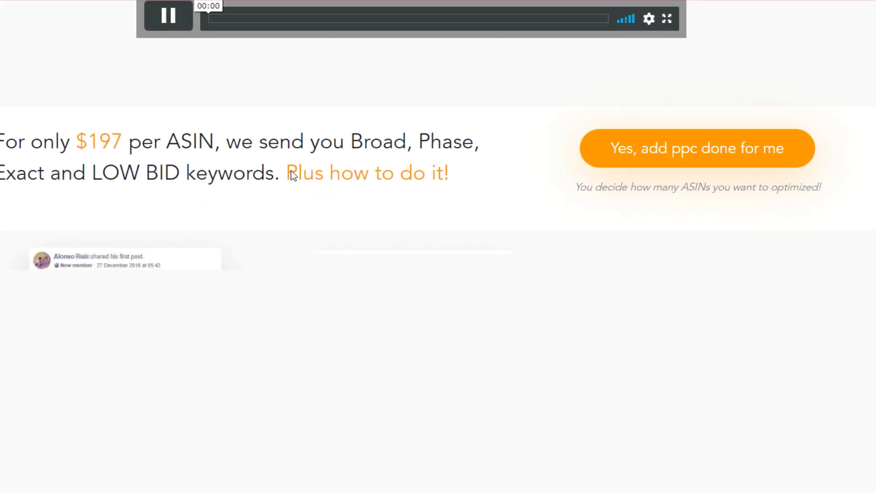
click(169, 17)
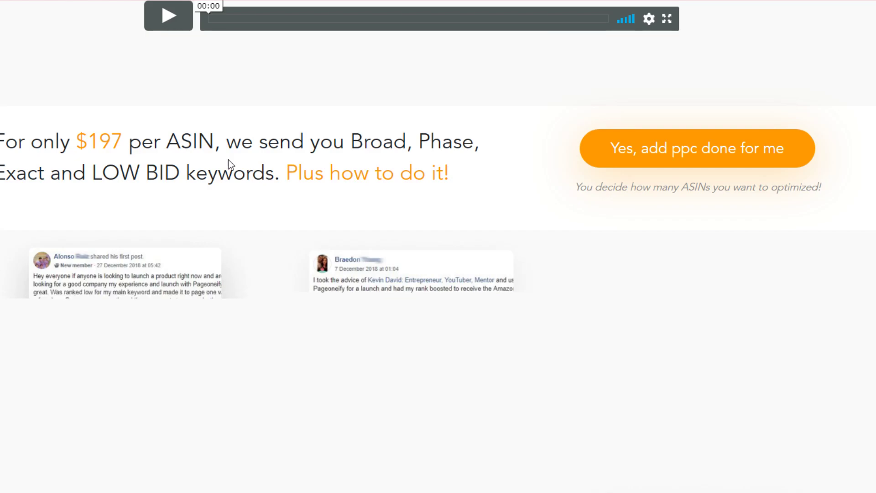
scroll(228, 160, up, 10)
scroll(229, 159, down, 5)
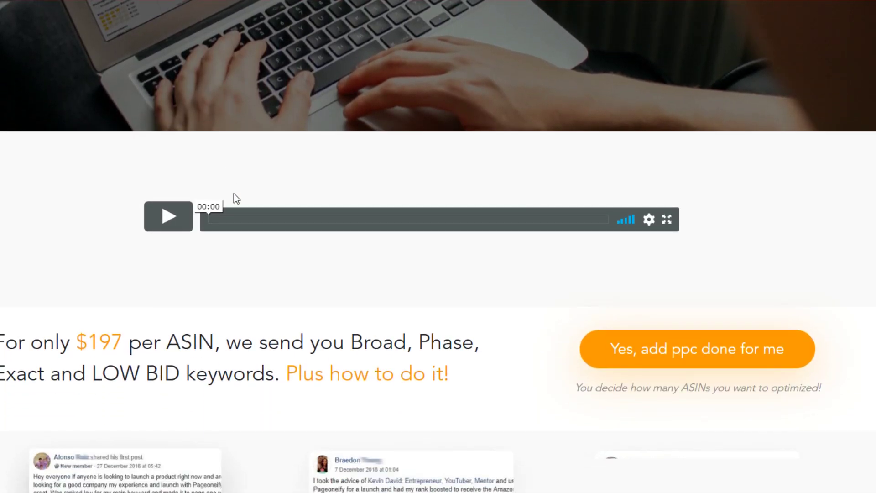
scroll(241, 256, down, 3)
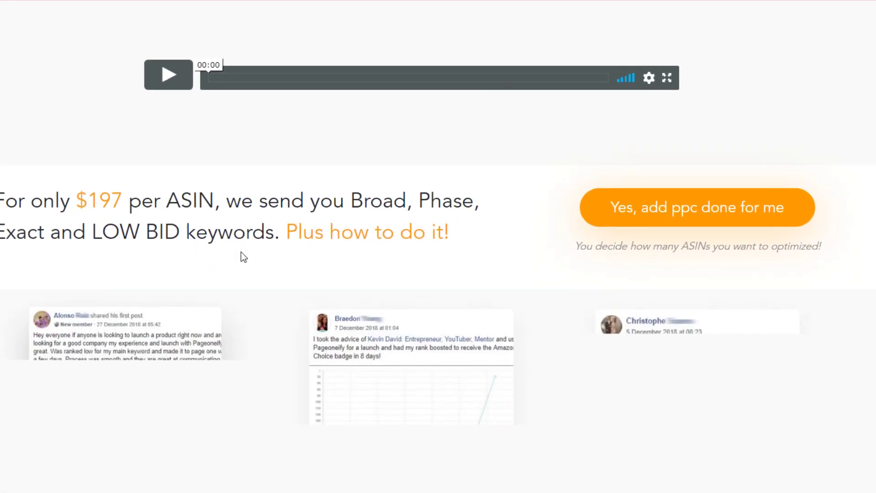
scroll(241, 256, up, 10)
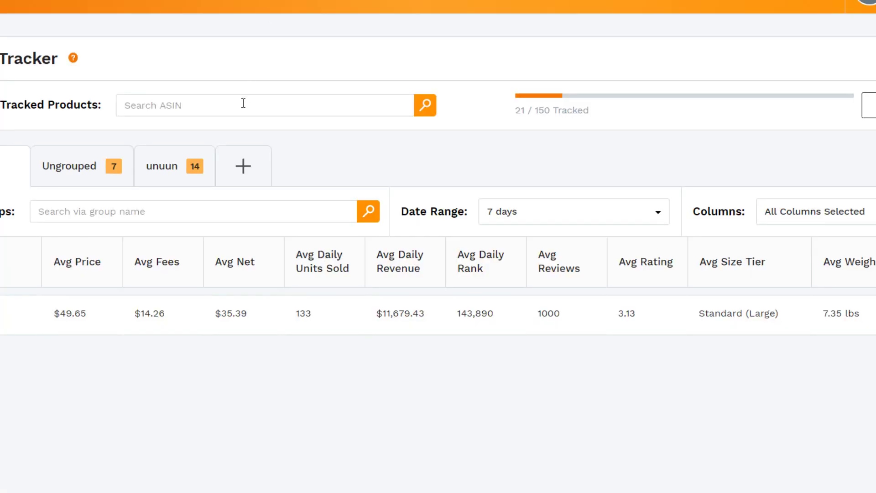
click(243, 104)
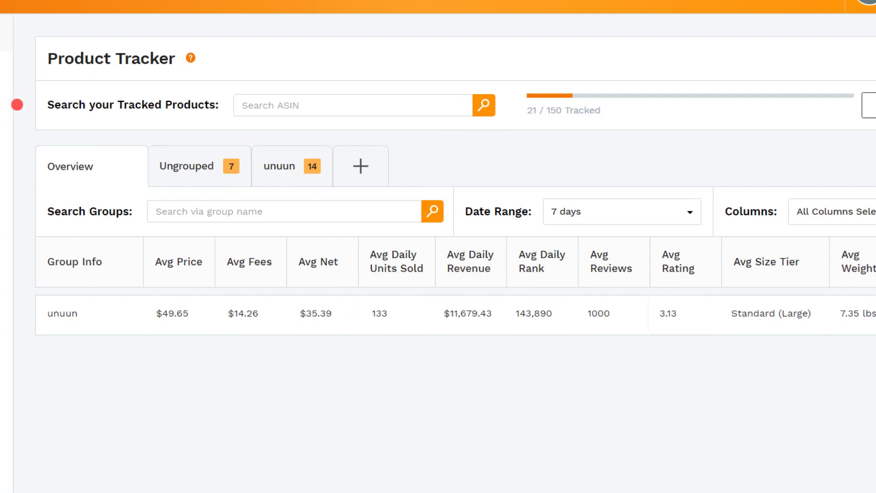
click(17, 104)
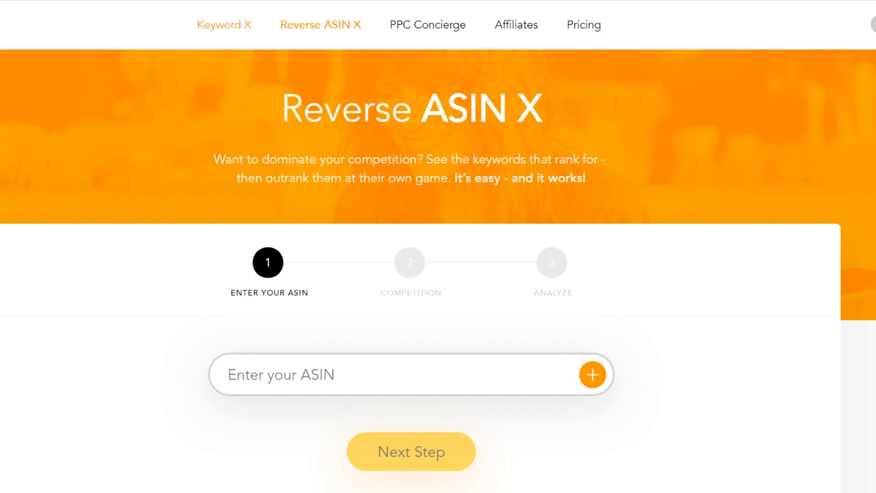
- Open Keyword X and search for the keyword "garlic presser", taken from the earlier-entry suggestions
click(224, 25)
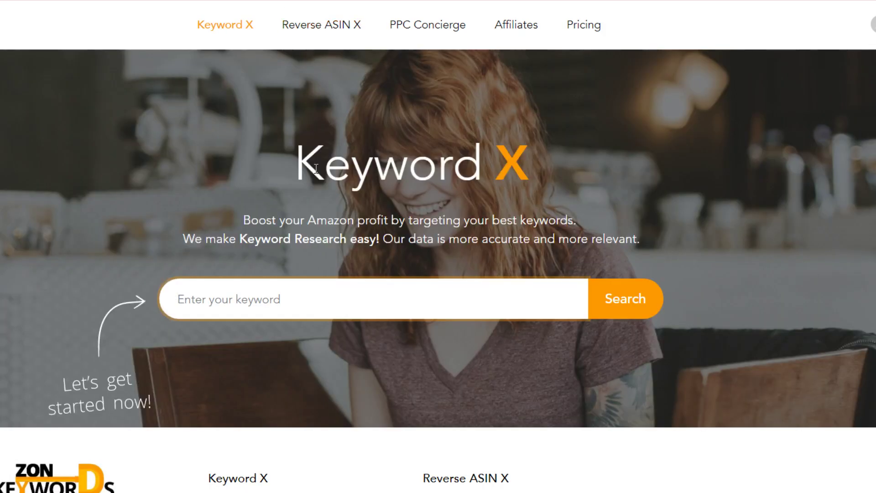
text(g)
key(BackSpace)
text(gar)
key(Down)
key(Return)
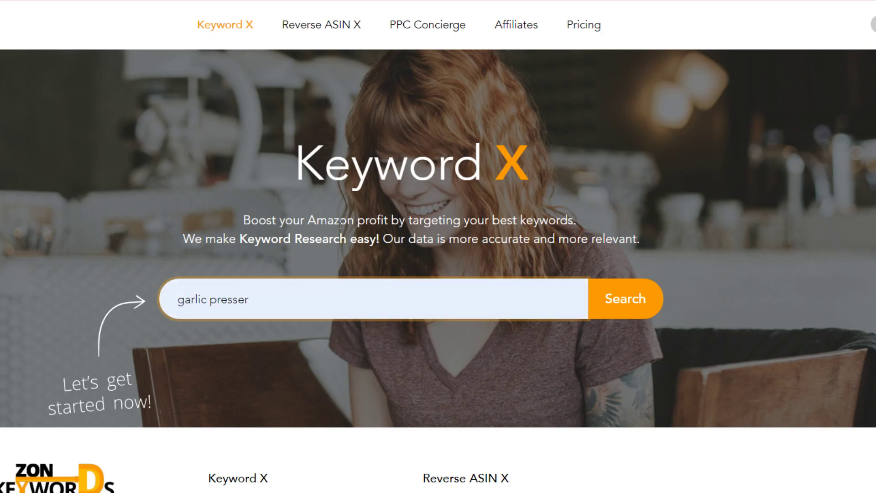
scroll(399, 341, down, 3)
scroll(399, 341, up, 3)
key(Return)
scroll(399, 341, down, 5)
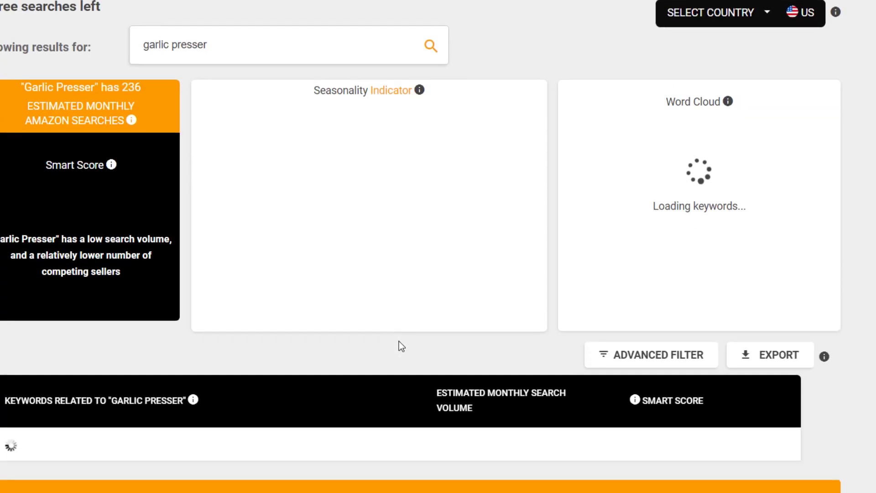
- View the available marketplace countries for the "garlic presser" results and close the list with US kept selected
scroll(385, 235, up, 4)
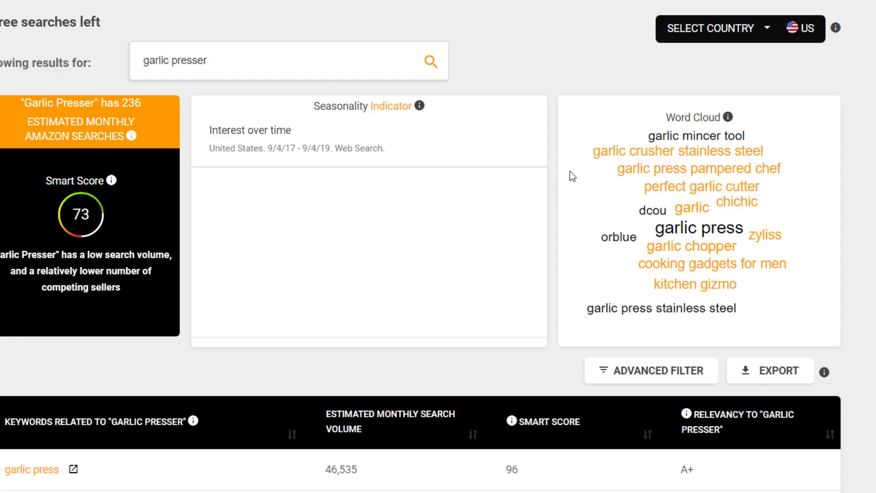
click(767, 30)
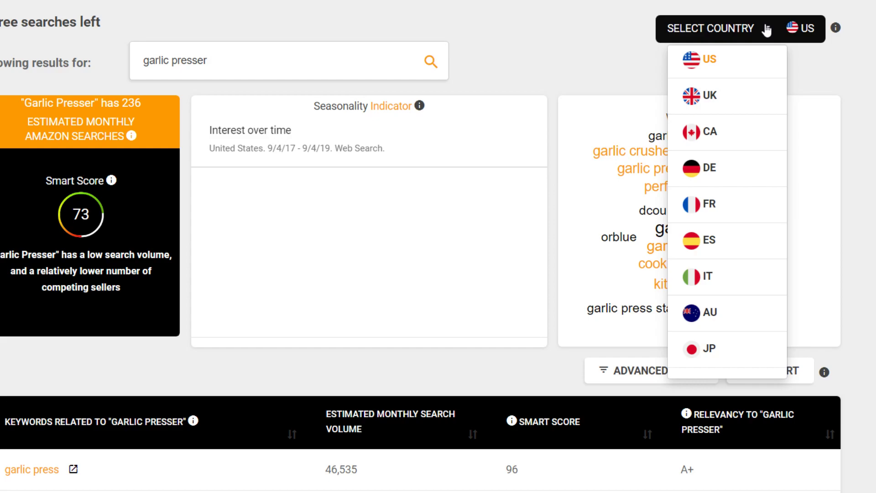
click(581, 44)
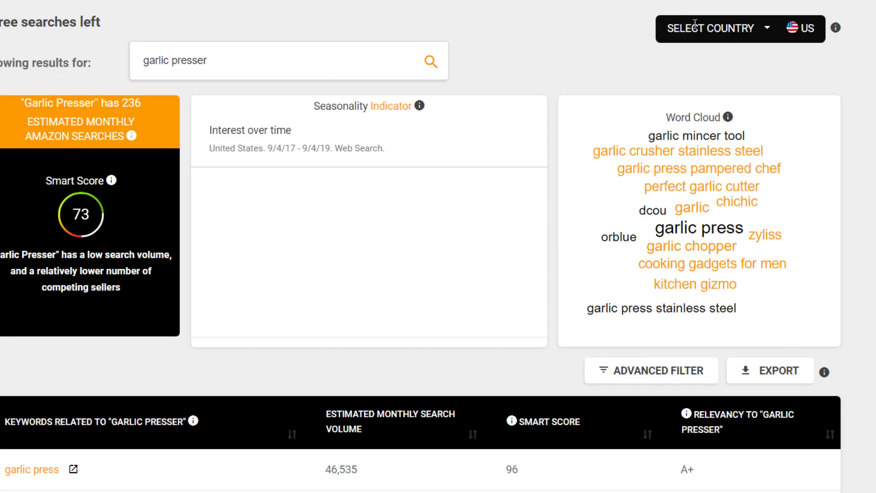
- Examine the keywords related to "garlic presser", highlighting the estimated monthly search volume for "garlic press"
scroll(596, 97, down, 5)
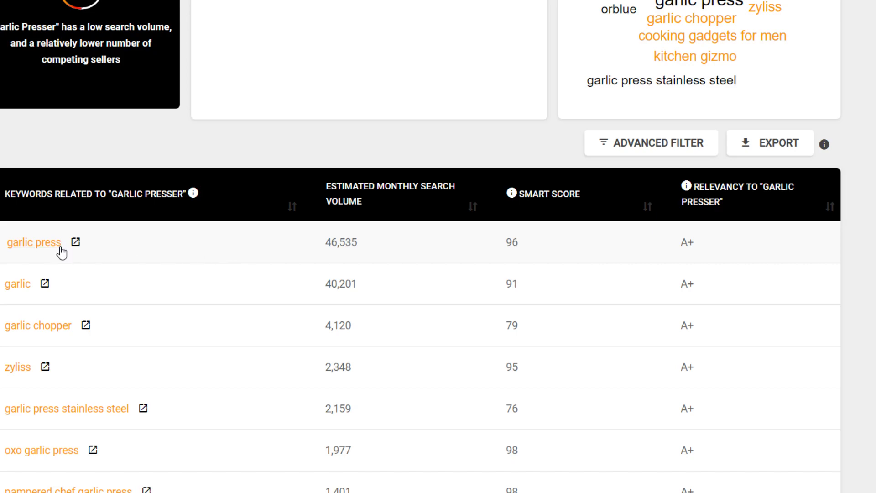
double_click(330, 243)
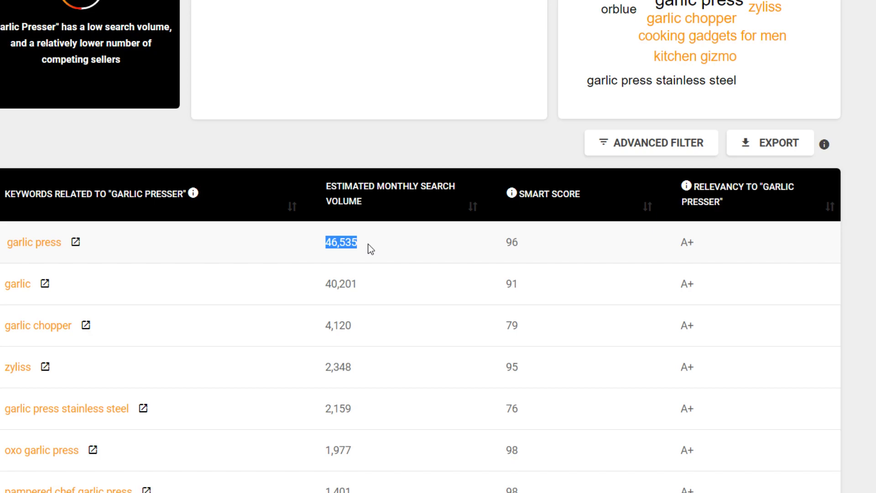
click(94, 300)
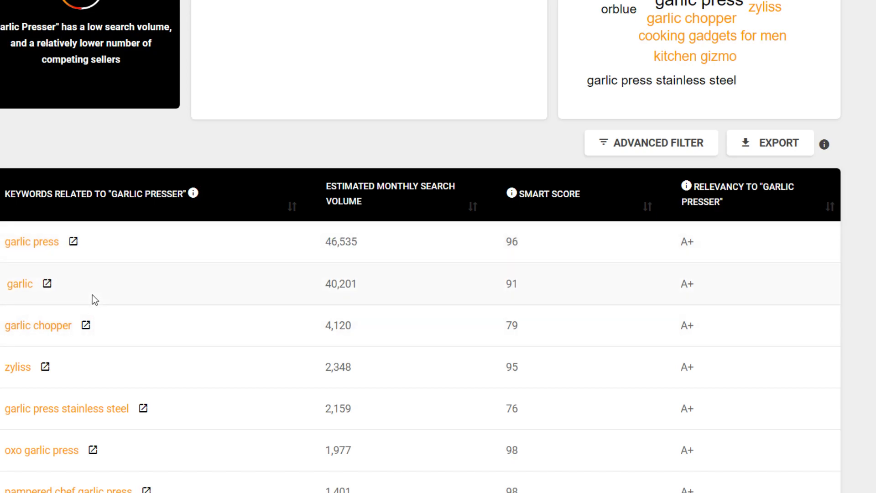
- Compare the estimated monthly search volumes of related keywords such as "garlic chopper" and "garlic press stainless steel", and review the "garlic presser" summary
click(363, 287)
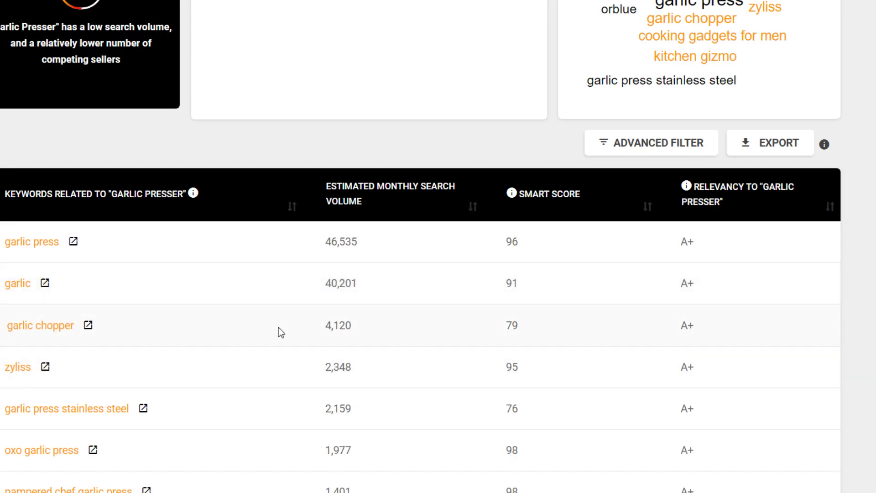
drag(358, 338, 167, 354)
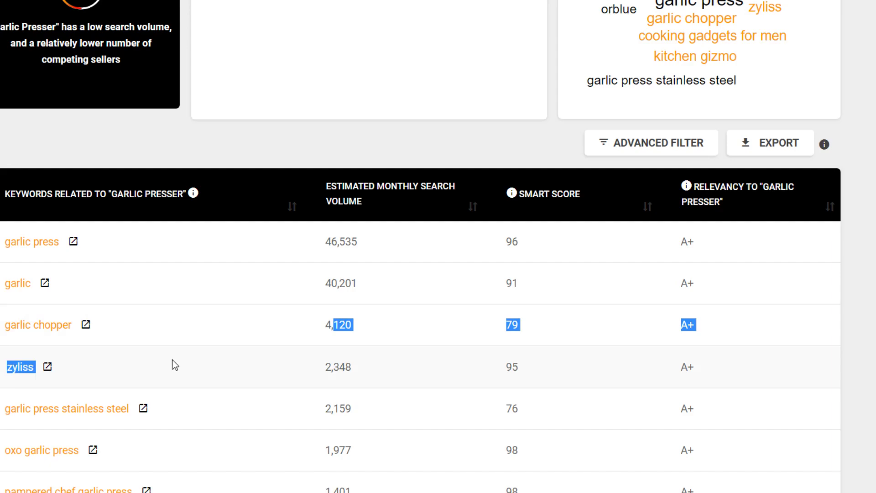
scroll(331, 362, down, 1)
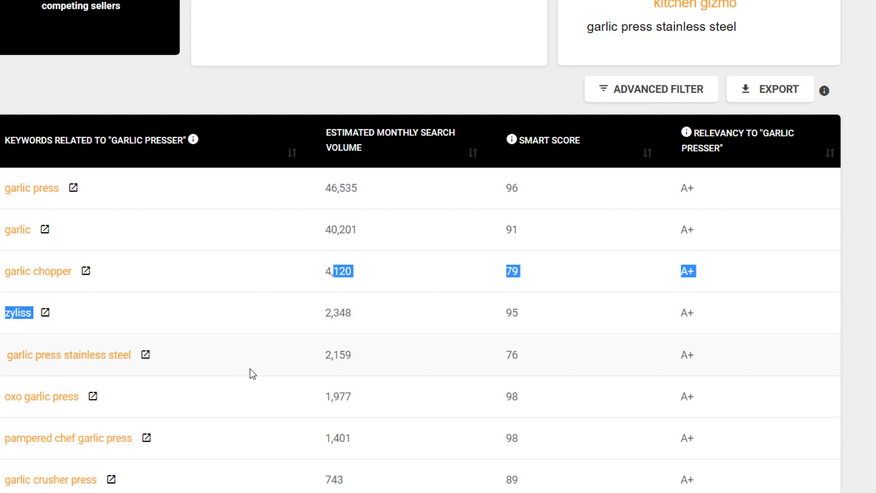
double_click(341, 354)
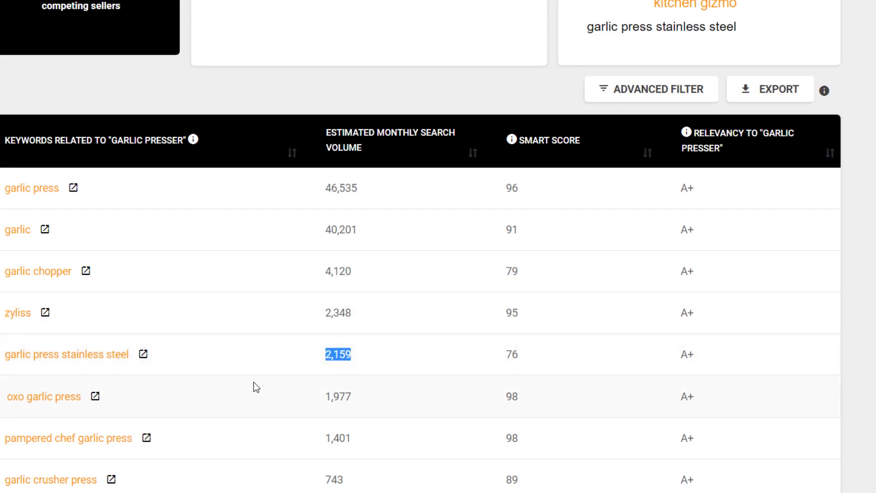
scroll(256, 387, down, 3)
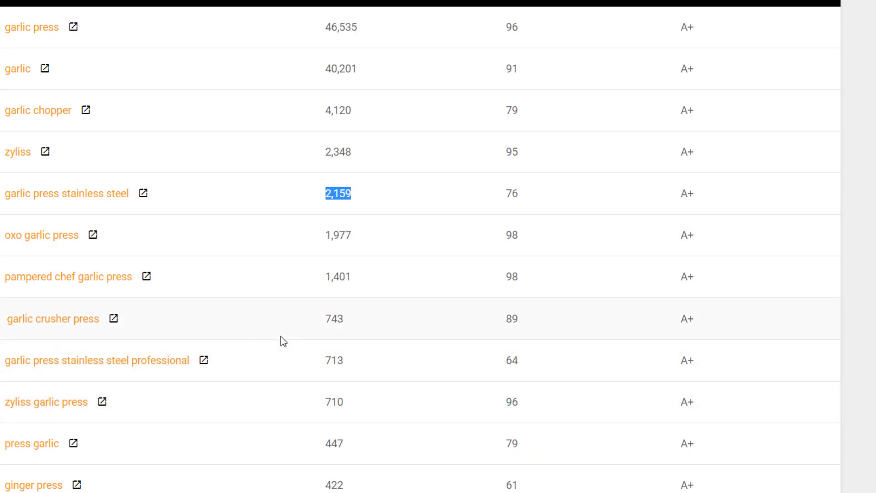
scroll(283, 342, down, 1)
scroll(284, 322, up, 2)
scroll(284, 322, up, 1)
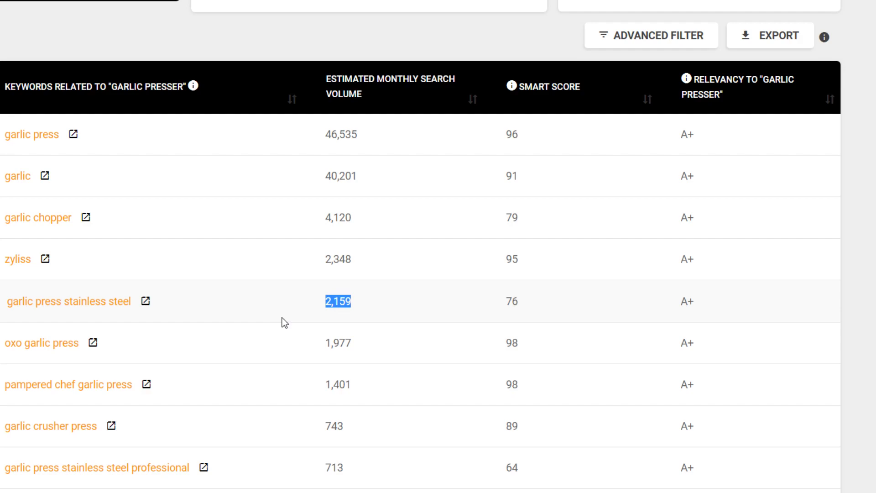
scroll(282, 319, up, 8)
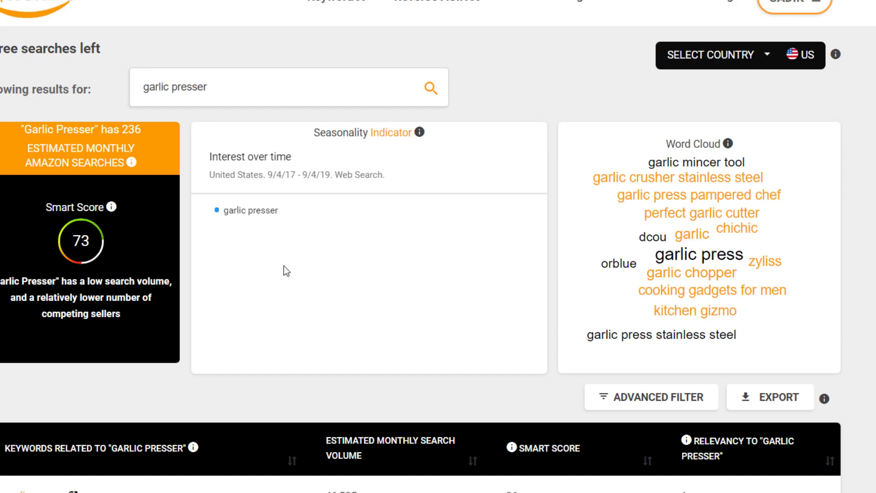
scroll(286, 271, down, 2)
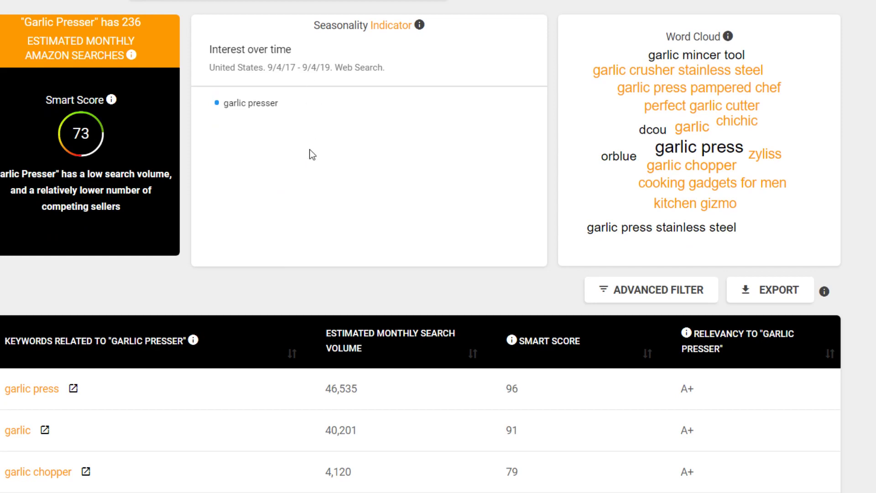
- Open the Pageoneify website from the web search results and go to its pricing plans
triple_click(296, 111)
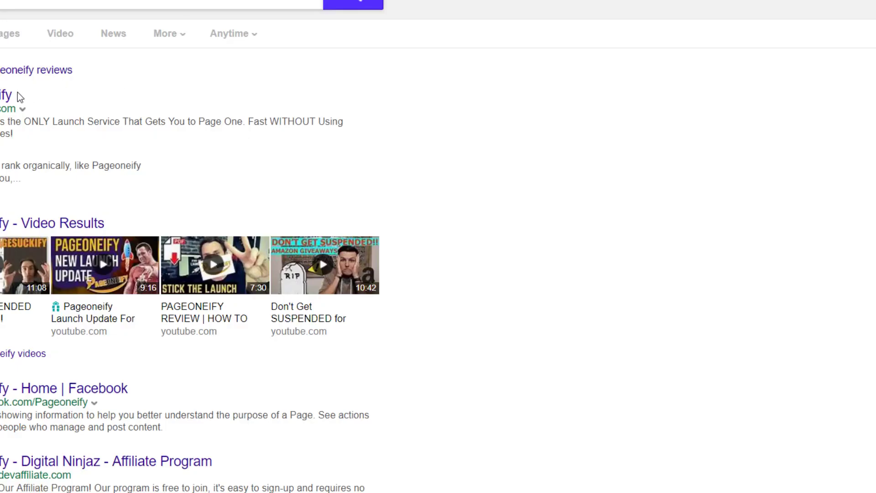
click(4, 98)
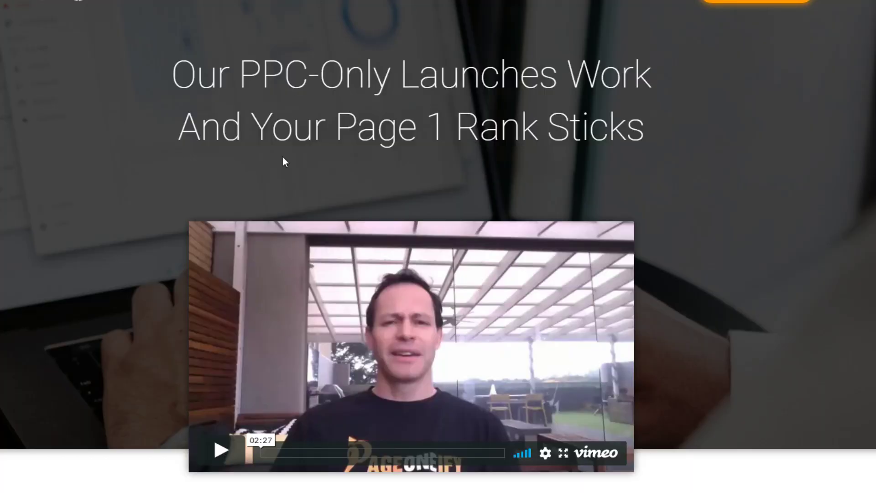
scroll(283, 162, down, 10)
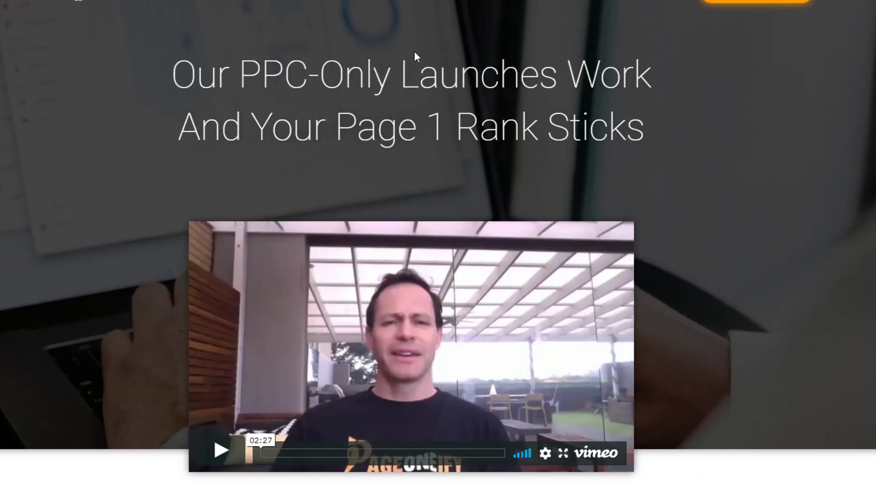
scroll(414, 51, down, 10)
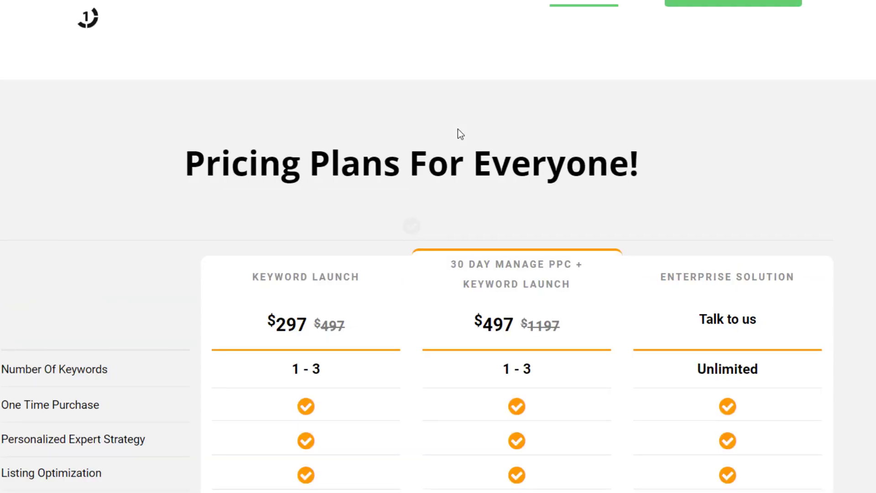
- Examine the Keyword Launch plan's price and its included features in the pricing comparison
scroll(399, 207, down, 3)
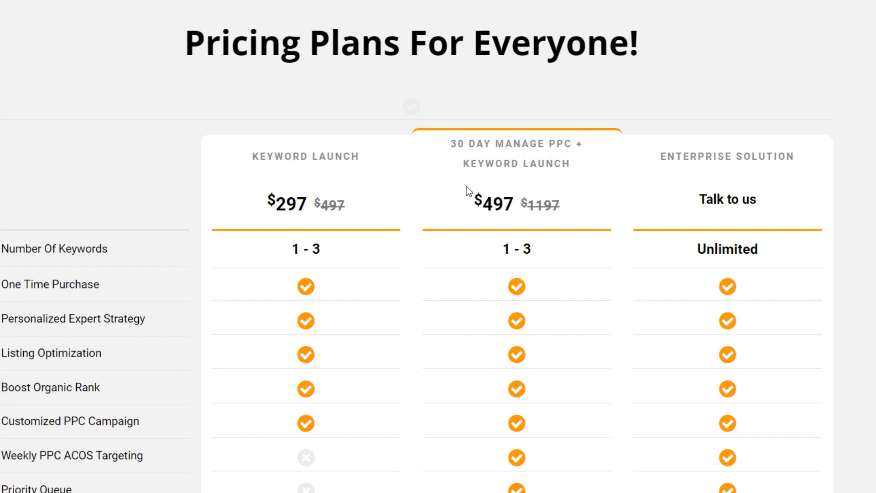
drag(287, 210, 336, 205)
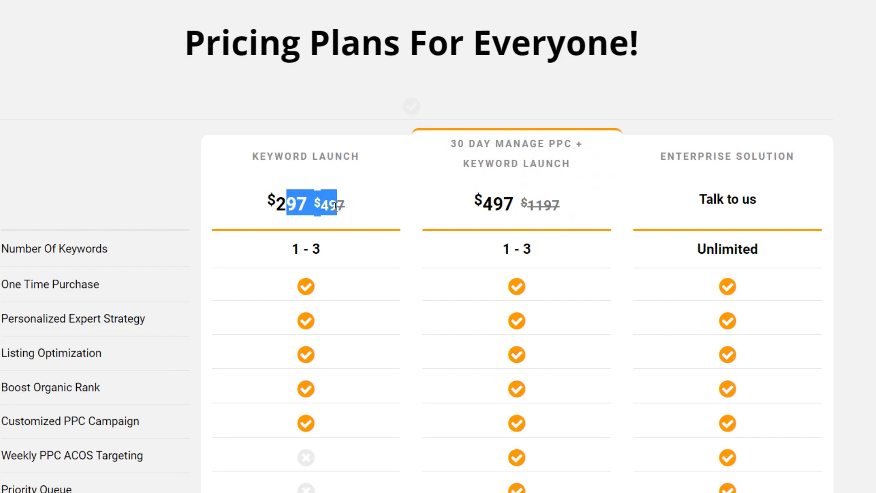
click(304, 210)
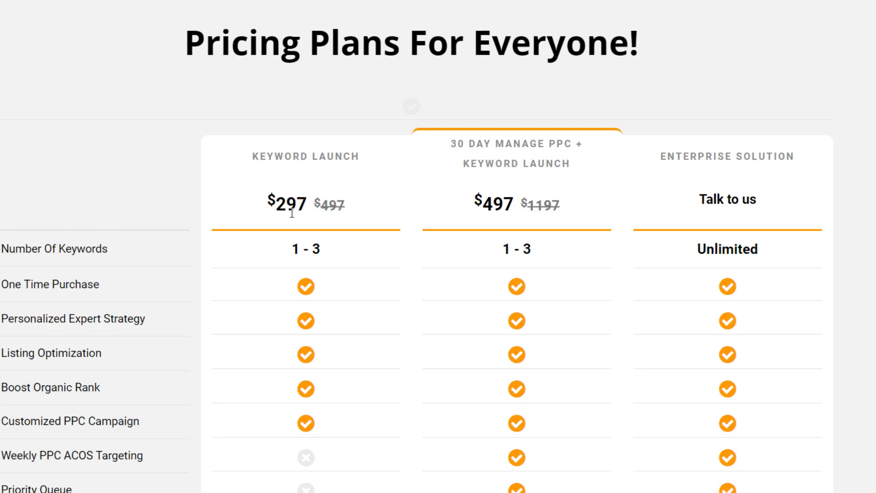
click(339, 262)
scroll(338, 354, down, 3)
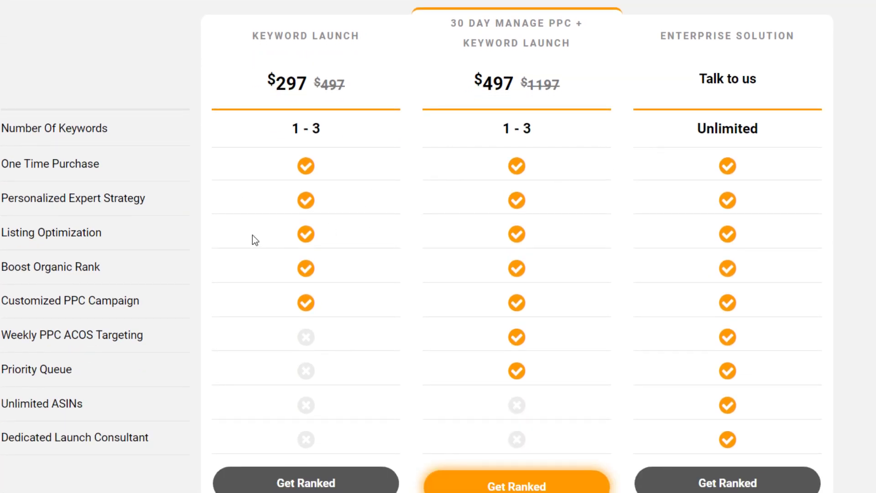
scroll(376, 209, up, 2)
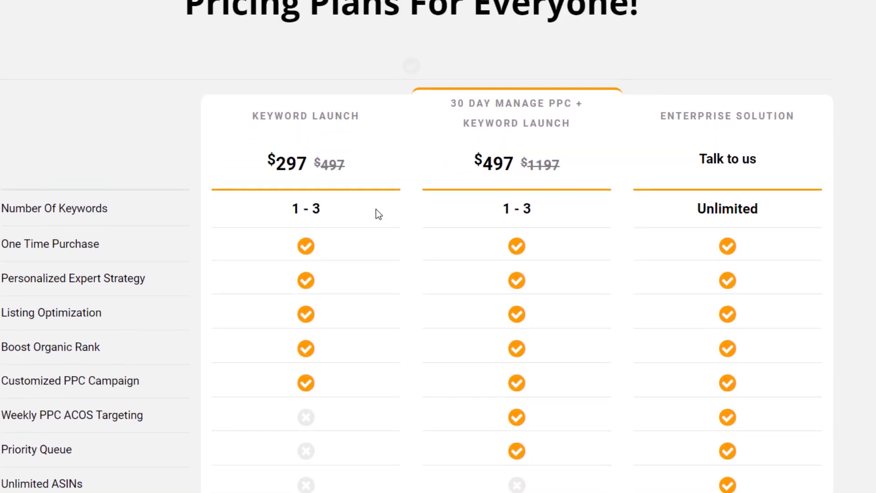
- Examine the 30 Day Manage PPC + Keyword Launch plan's price and features, and read the support and money-back terms
triple_click(477, 167)
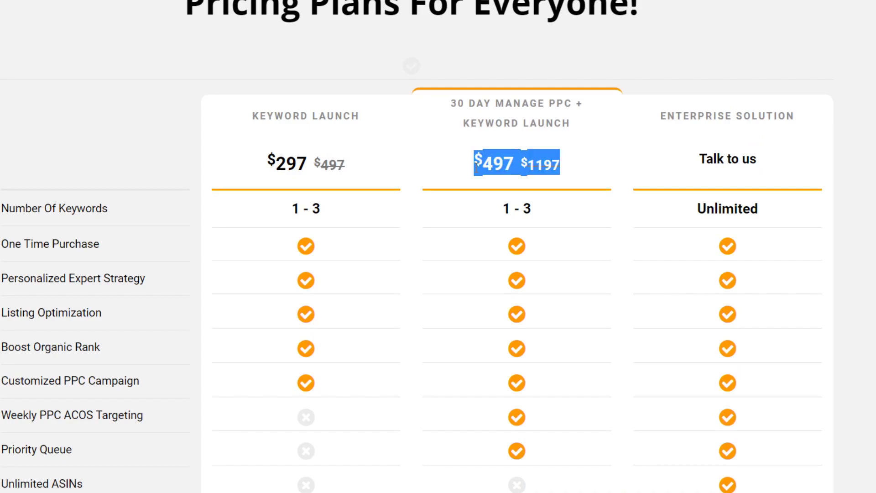
scroll(476, 167, down, 2)
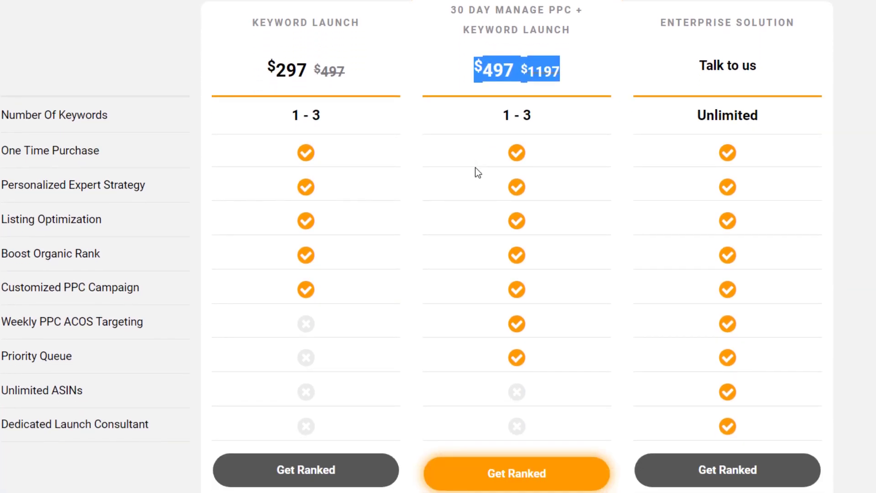
scroll(476, 173, down, 8)
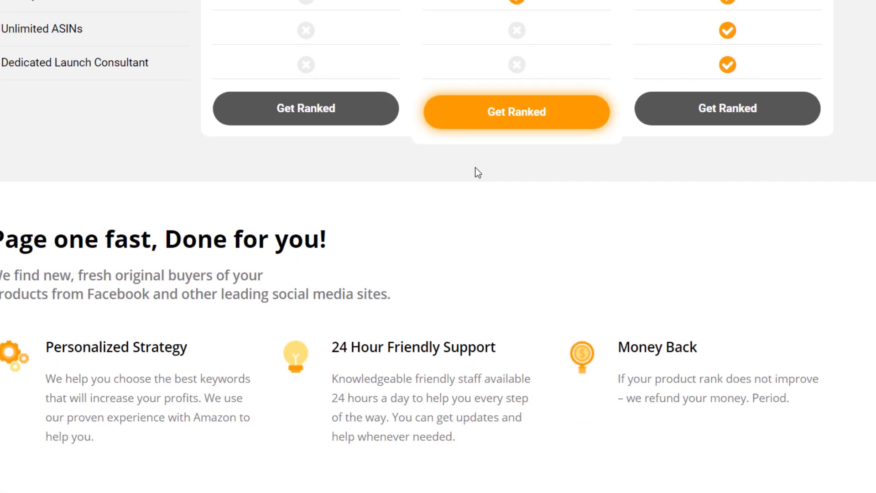
scroll(476, 173, down, 7)
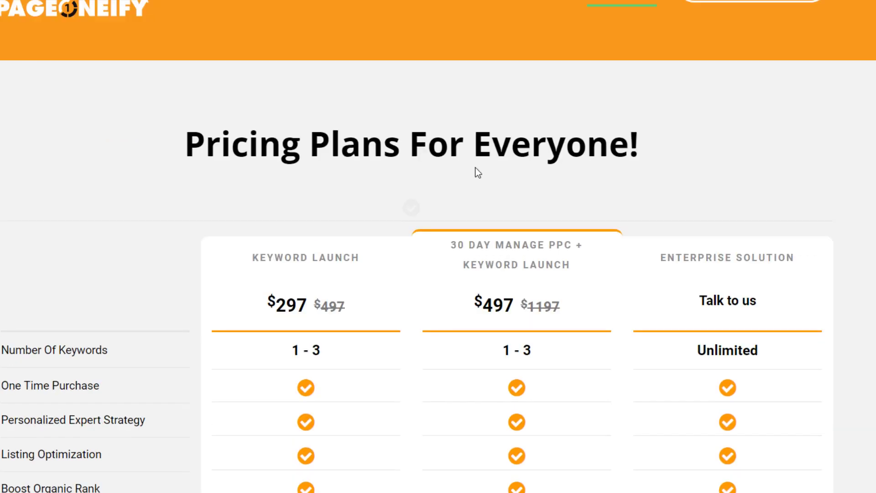